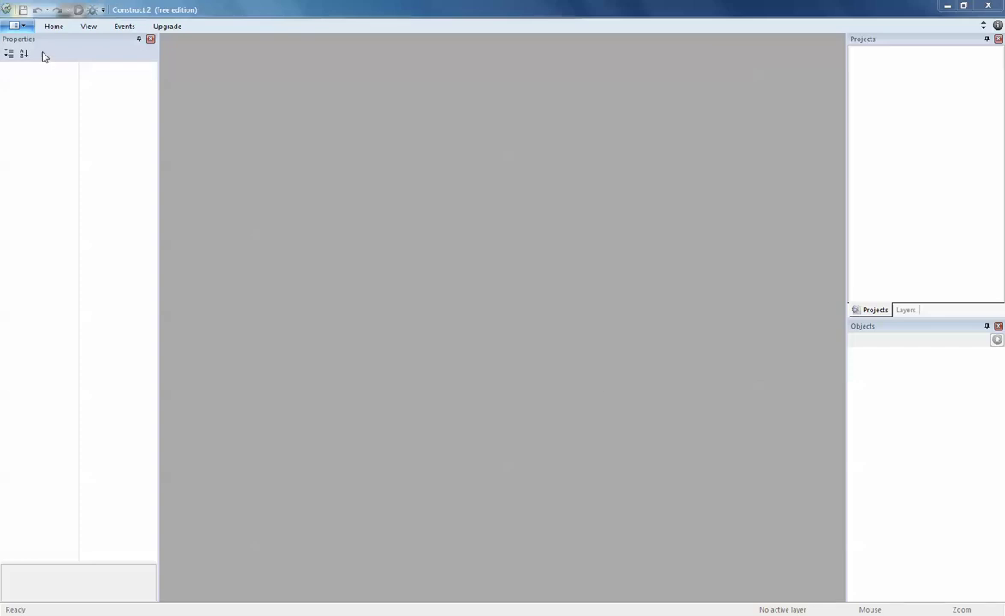
Create a new empty project from the application menu's New option
left_click(19, 25)
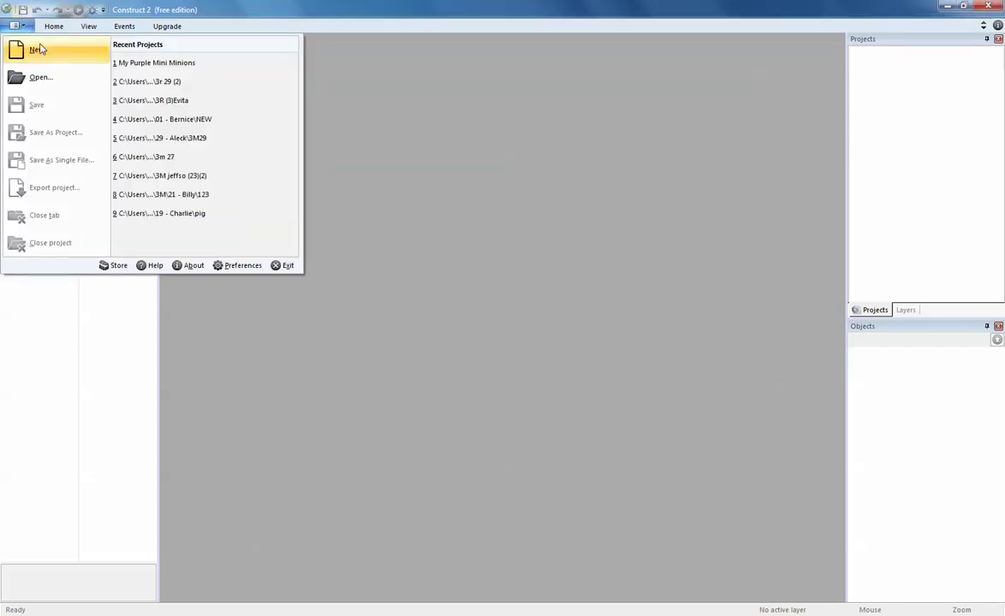
left_click(38, 50)
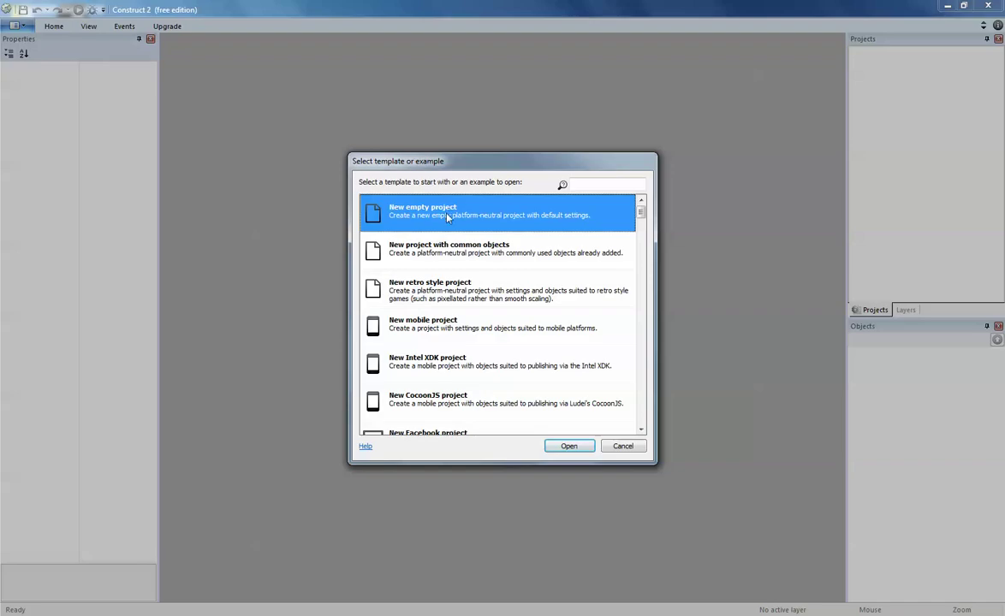
left_click(569, 446)
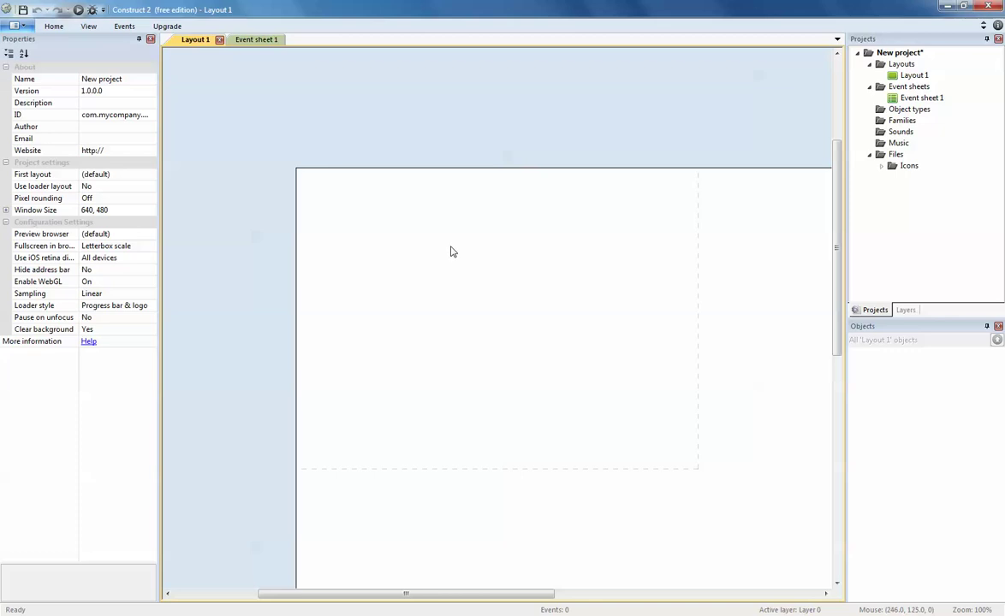
Insert a new Sprite object onto Layout 1 and enlarge the image editor
right_click(389, 215)
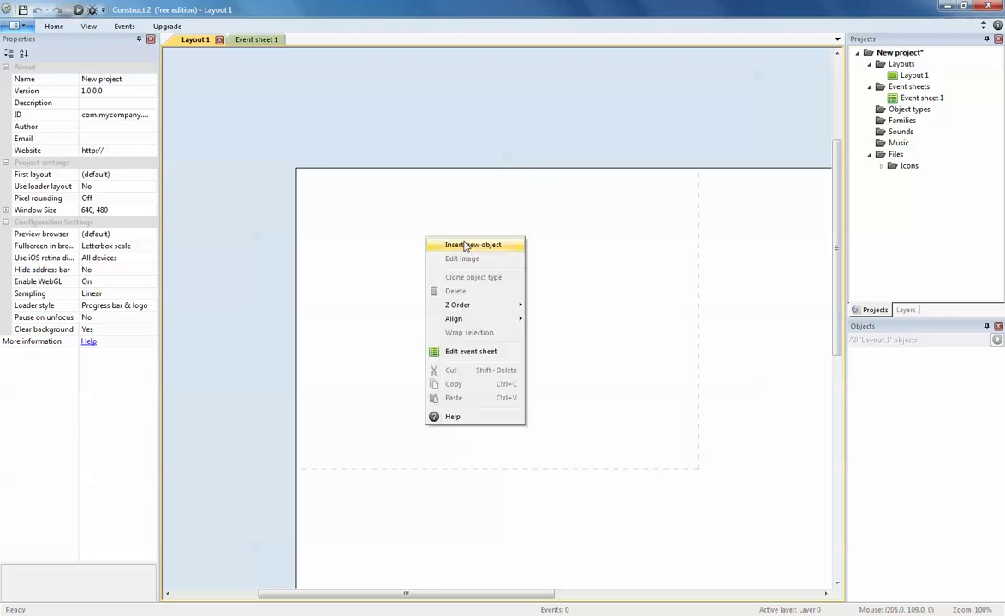
left_click(428, 225)
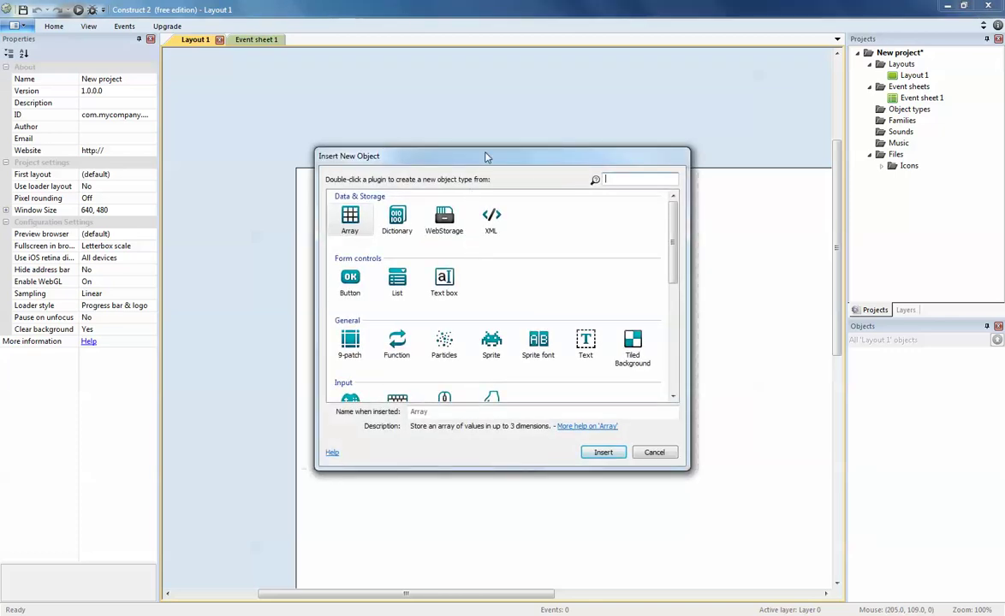
left_click_drag(484, 156, 481, 144)
left_click(488, 330)
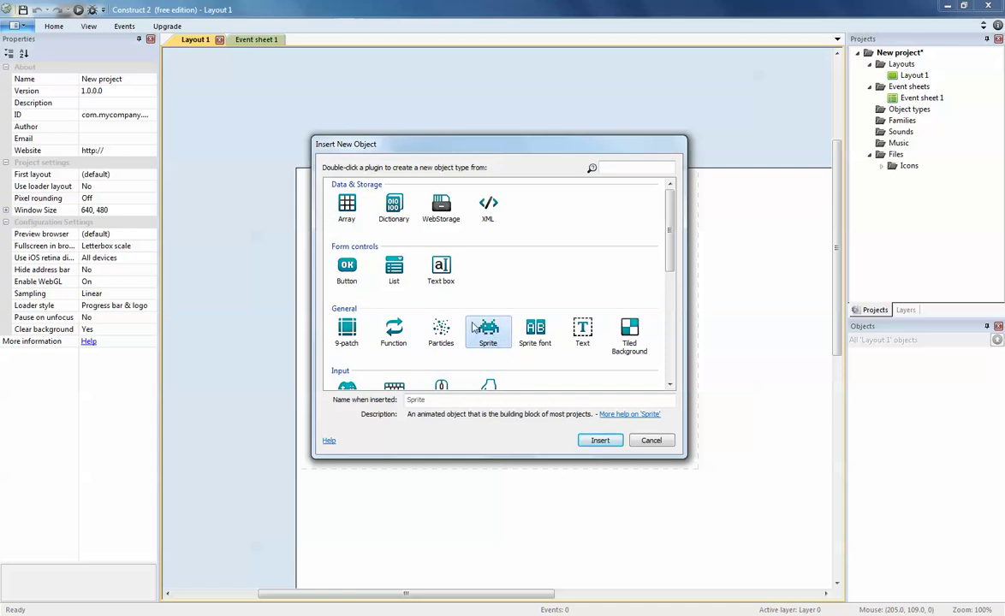
left_click(600, 441)
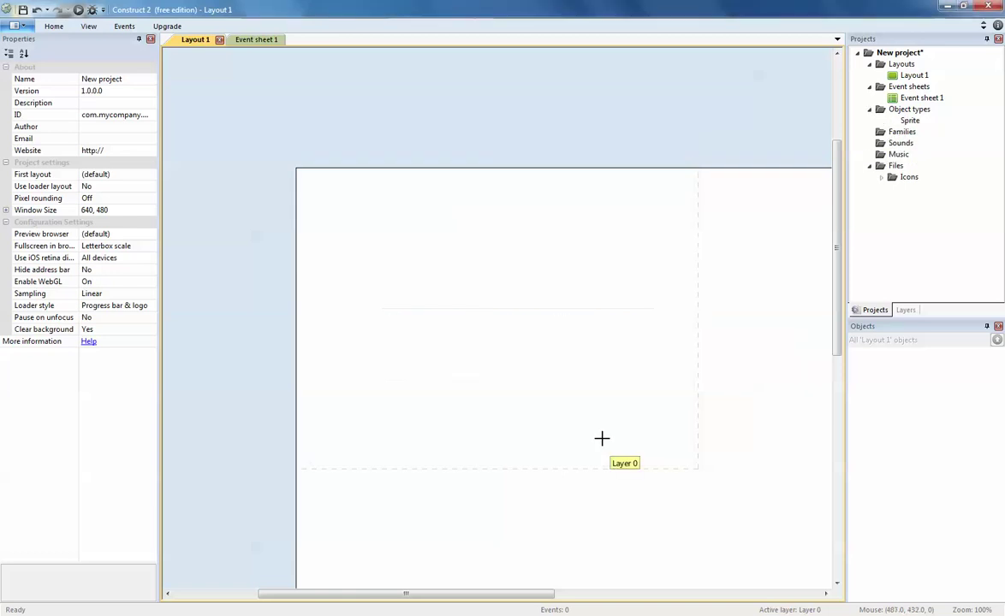
left_click(433, 250)
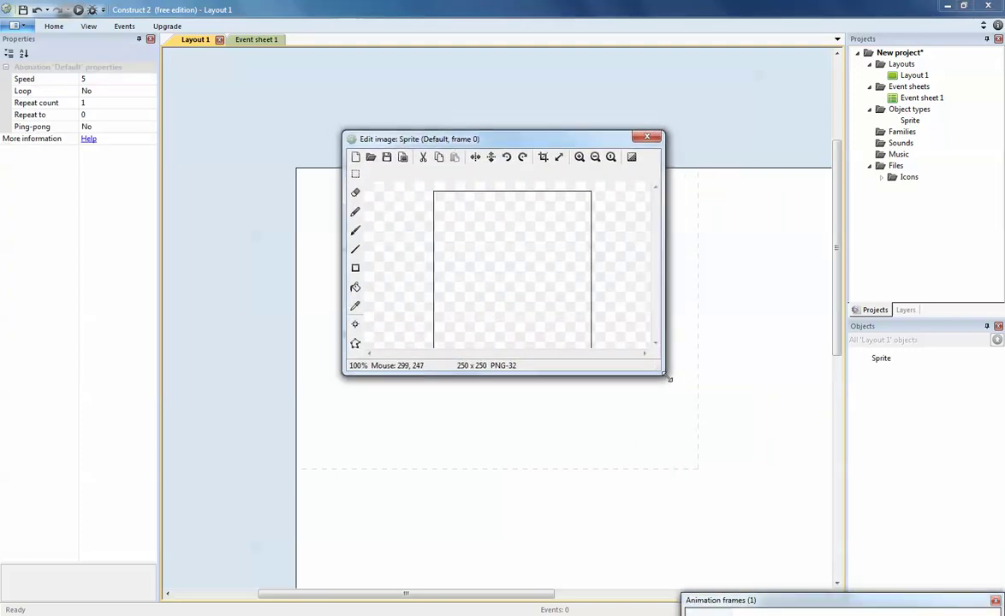
left_click_drag(668, 378, 669, 445)
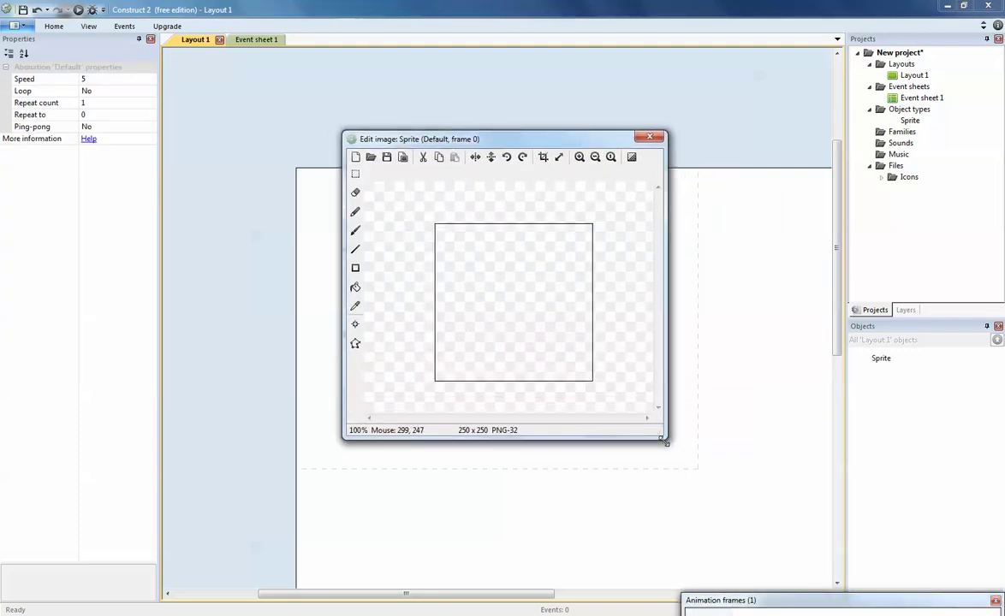
Draw a blue square head with a thickness-20 blue line below it, then close the editor
left_click(355, 268)
left_click(279, 257)
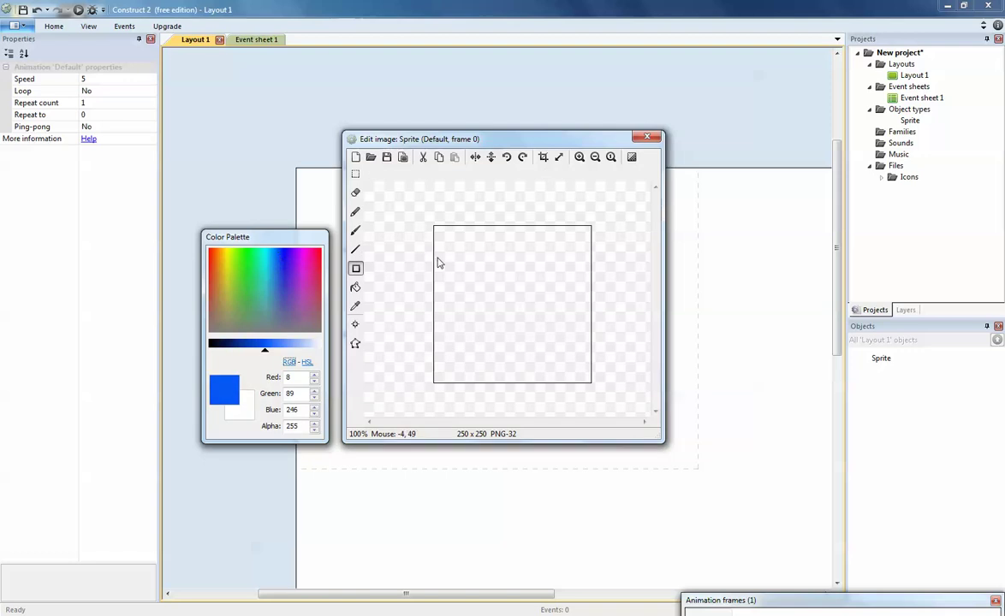
left_click_drag(490, 250, 539, 292)
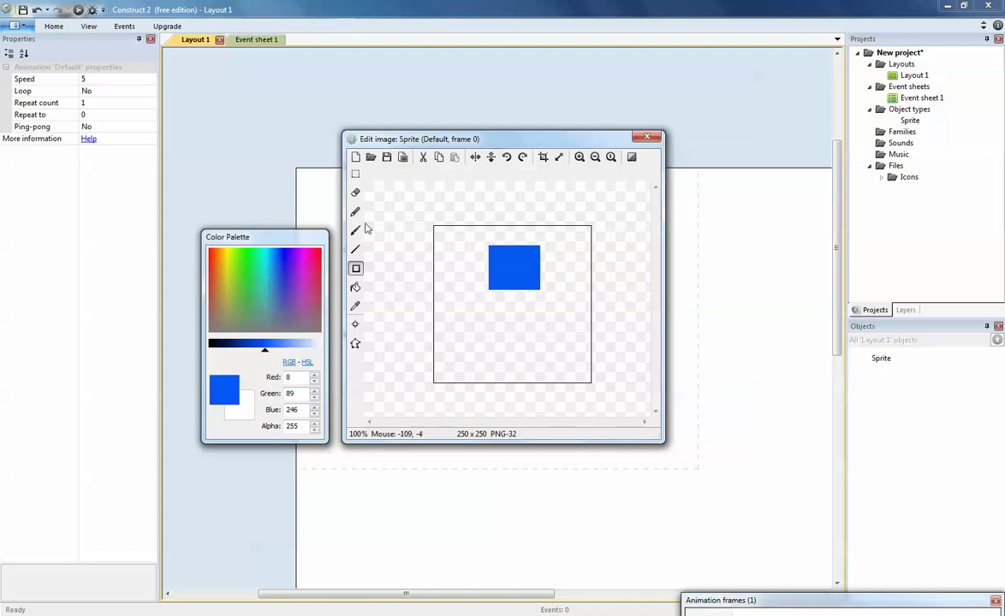
left_click(356, 249)
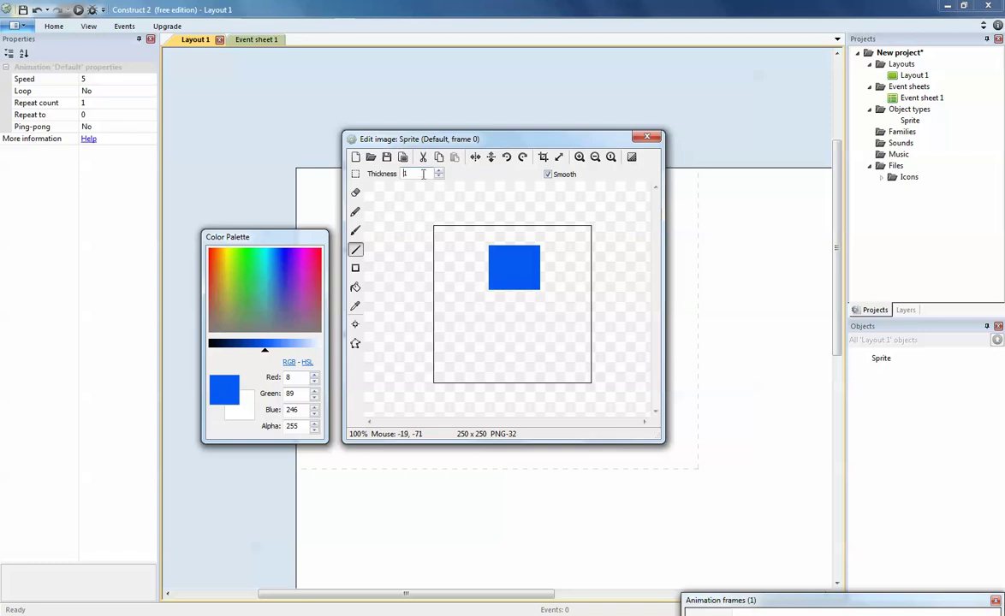
type("0")
left_click_drag(516, 289, 518, 340)
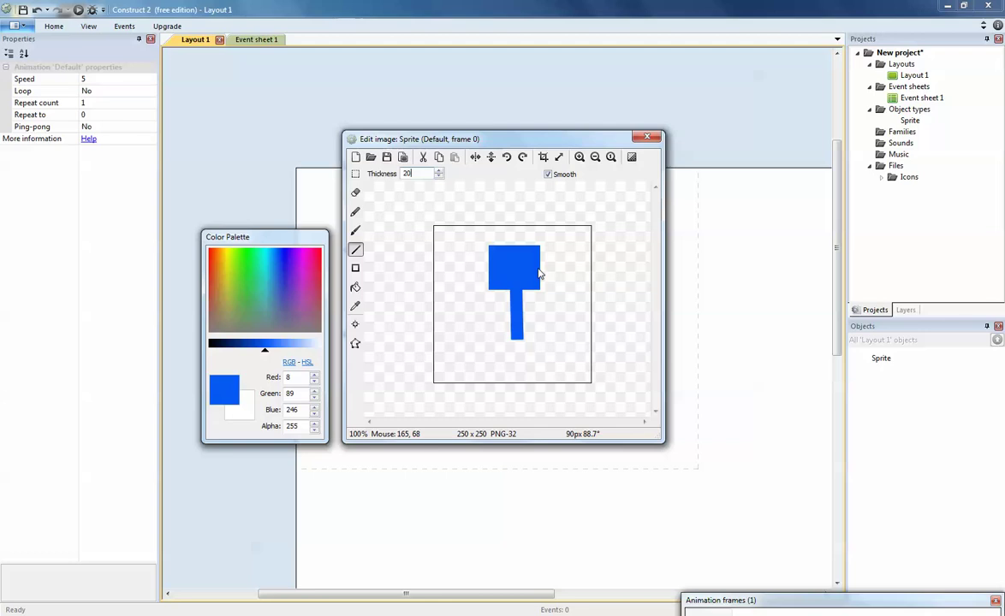
left_click_drag(796, 605, 455, 463)
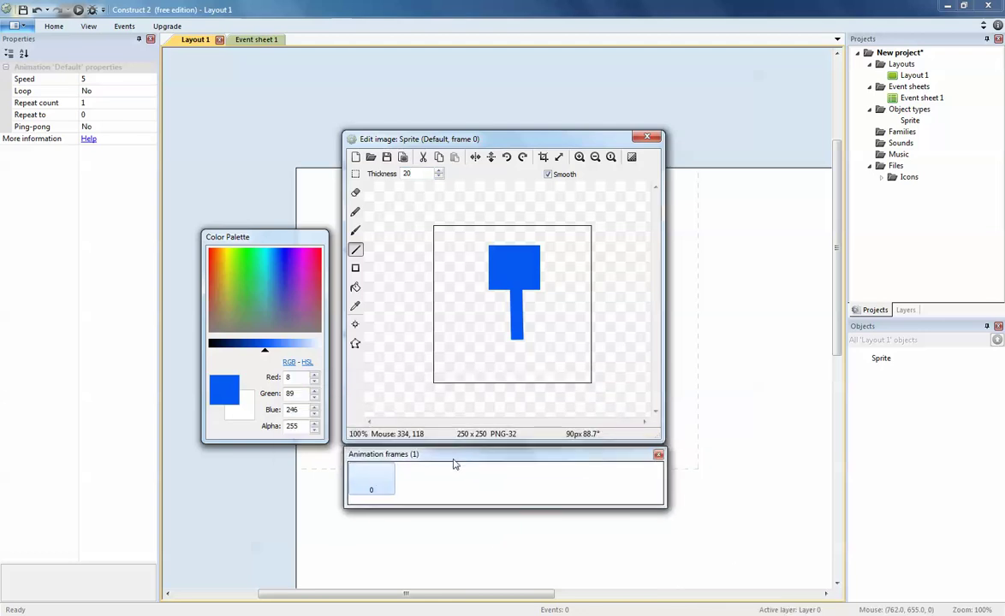
left_click(656, 138)
Select the blue sprite, briefly reopen its image, and nudge it slightly left and down
left_click(528, 318)
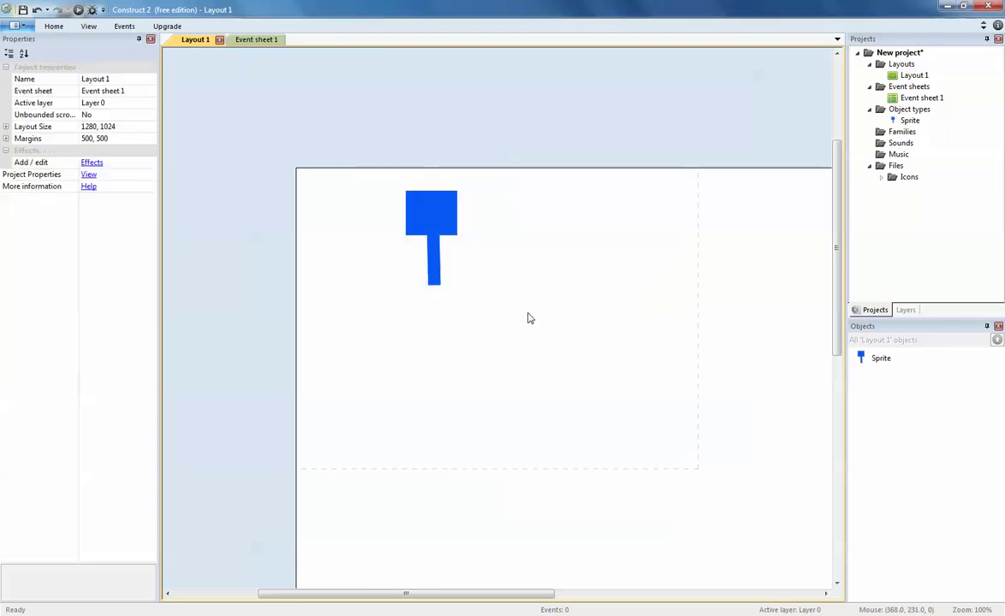
left_click(429, 212)
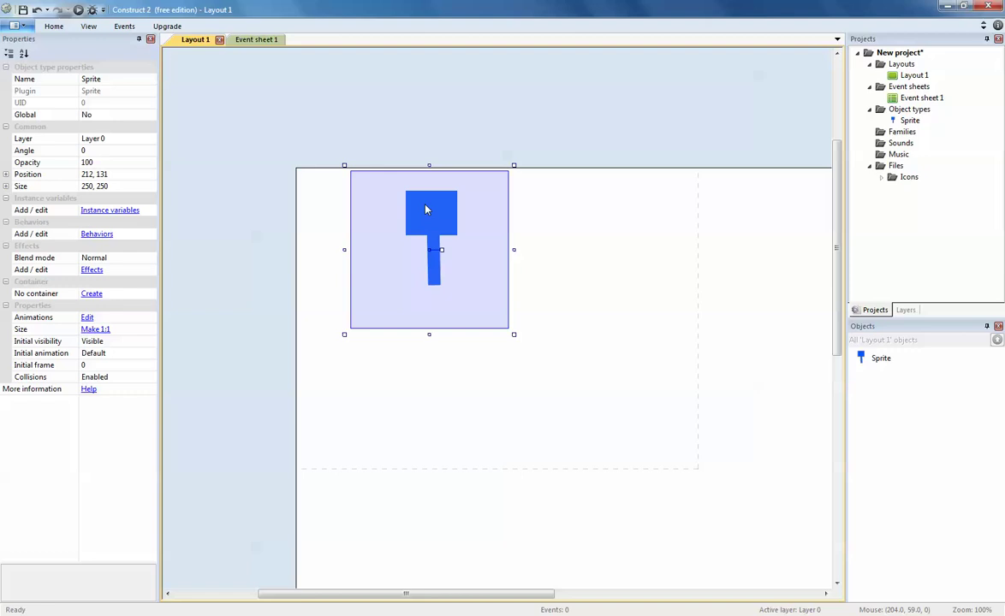
double_click(429, 209)
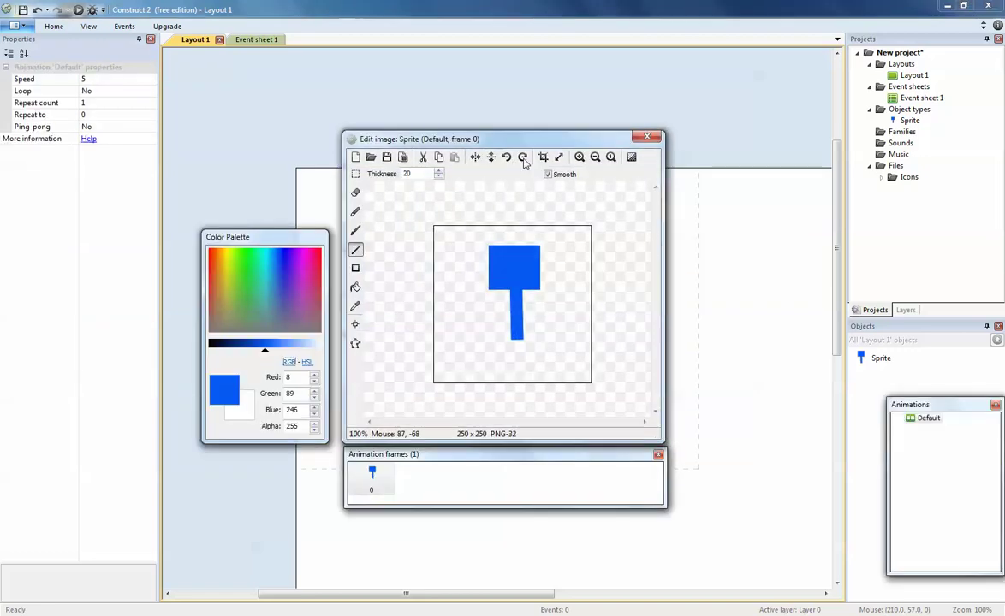
left_click_drag(849, 371, 715, 146)
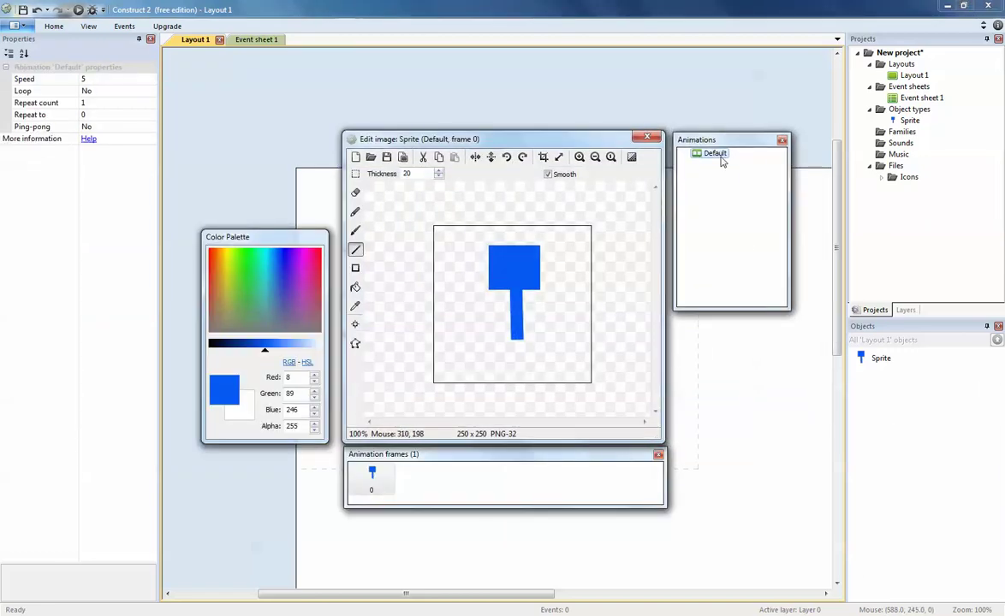
right_click(716, 155)
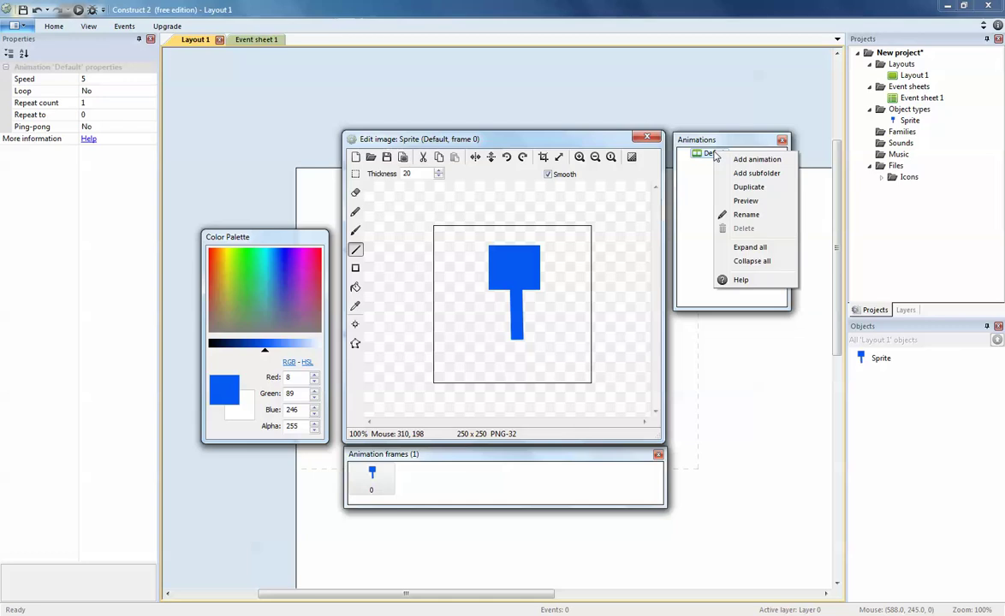
left_click(648, 137)
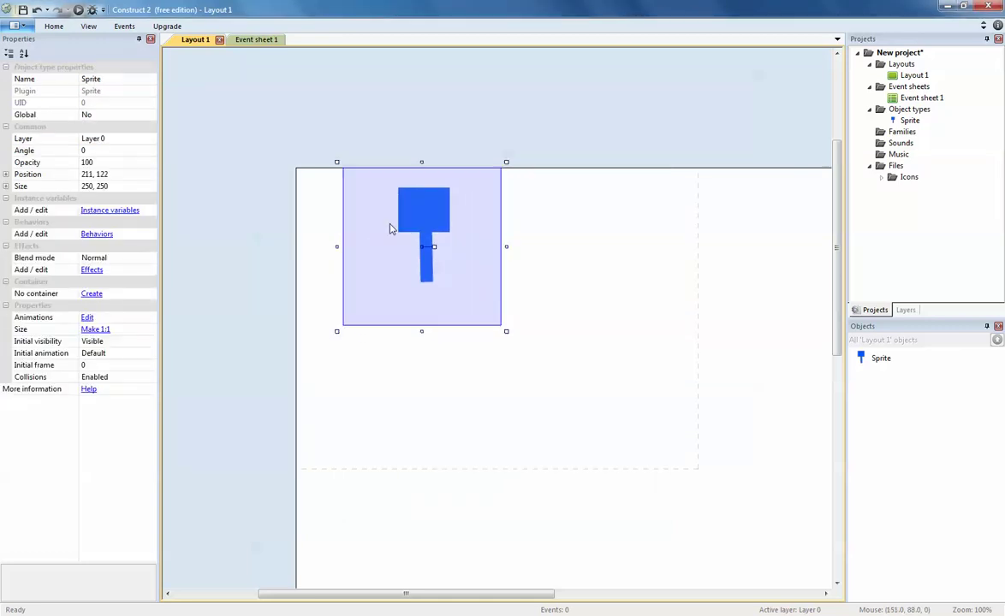
left_click_drag(390, 228, 385, 230)
Add the Platform movement behavior to the sprite
left_click(97, 235)
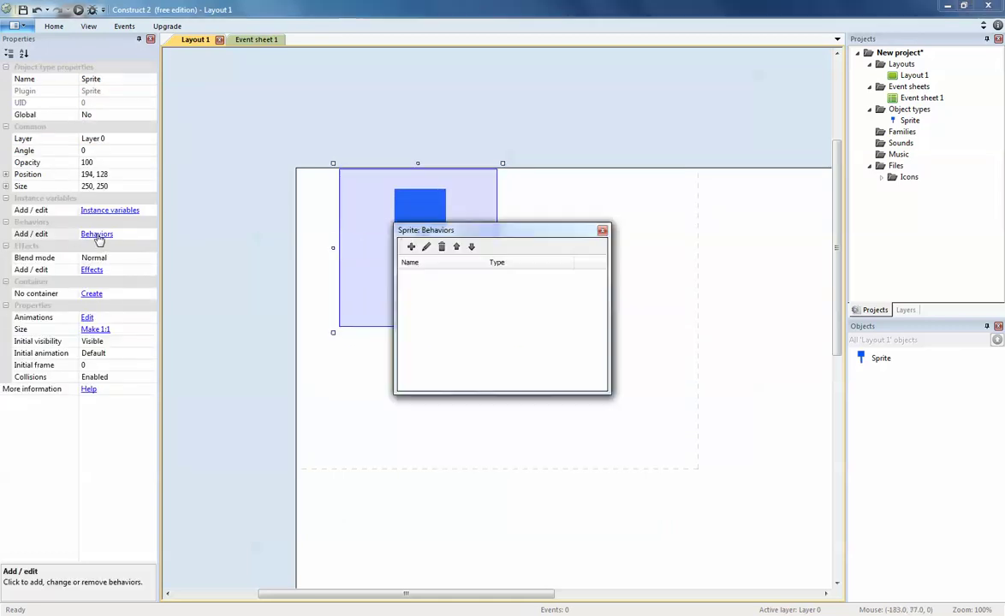
left_click_drag(428, 233, 548, 182)
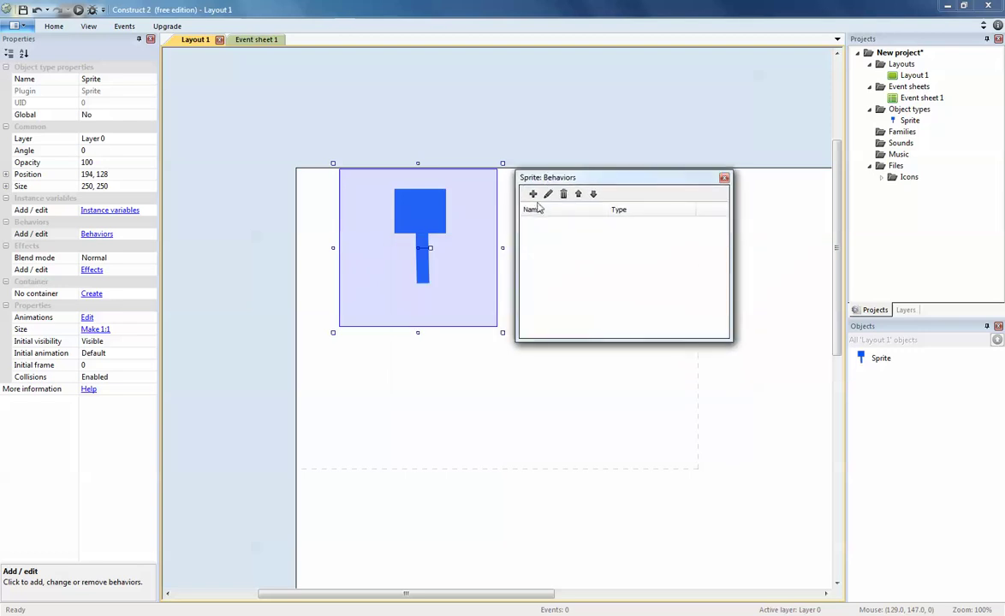
left_click(531, 194)
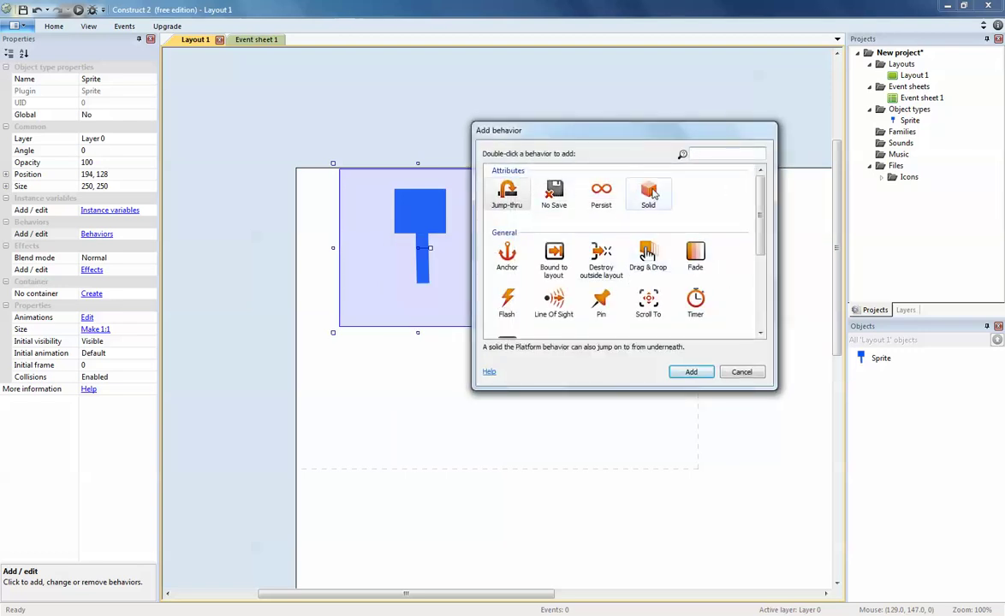
left_click_drag(759, 219, 759, 288)
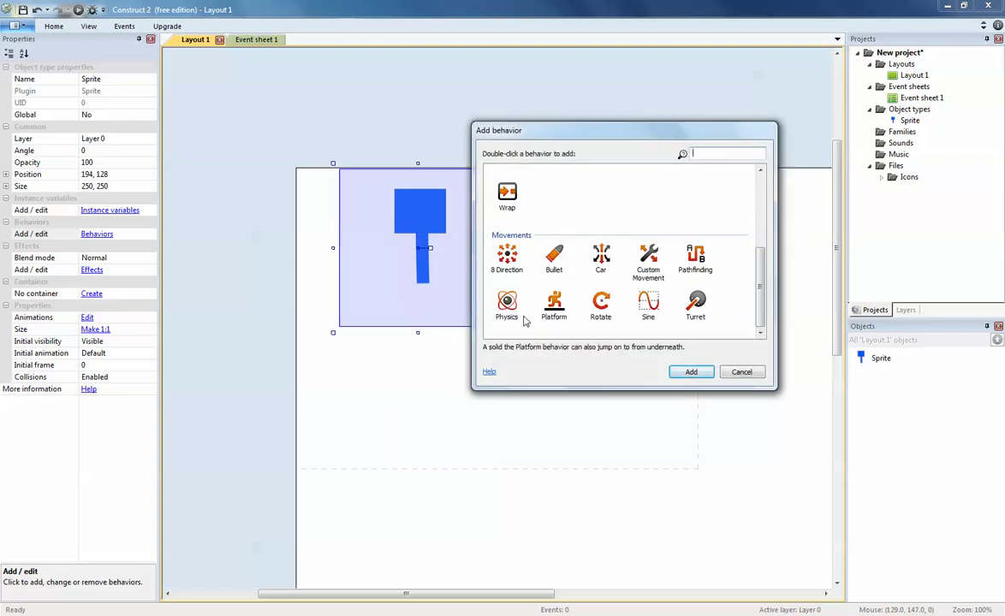
left_click(554, 305)
left_click(691, 371)
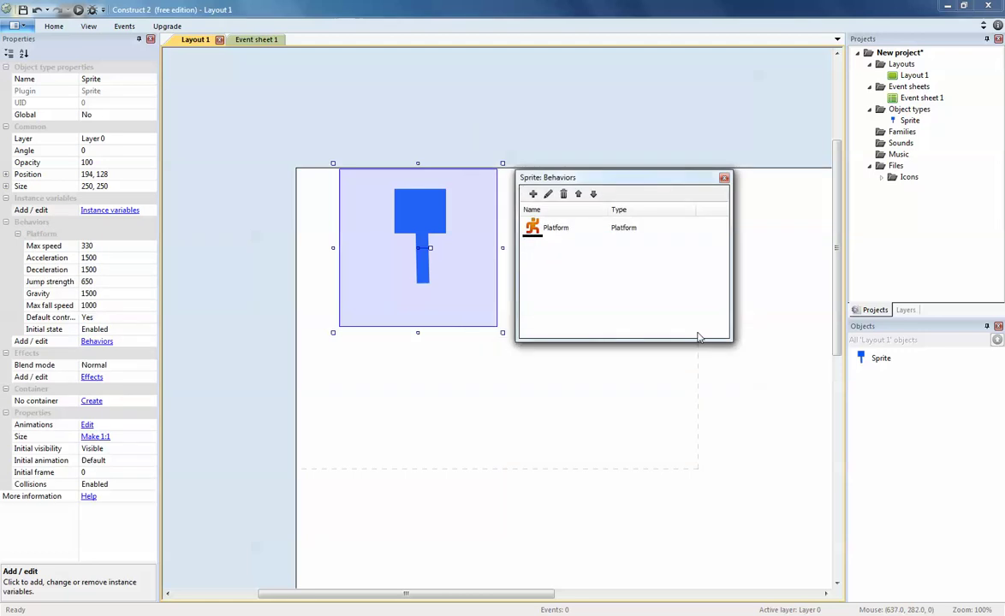
Insert a second Sprite (Sprite2) onto the layout
left_click(724, 179)
right_click(370, 392)
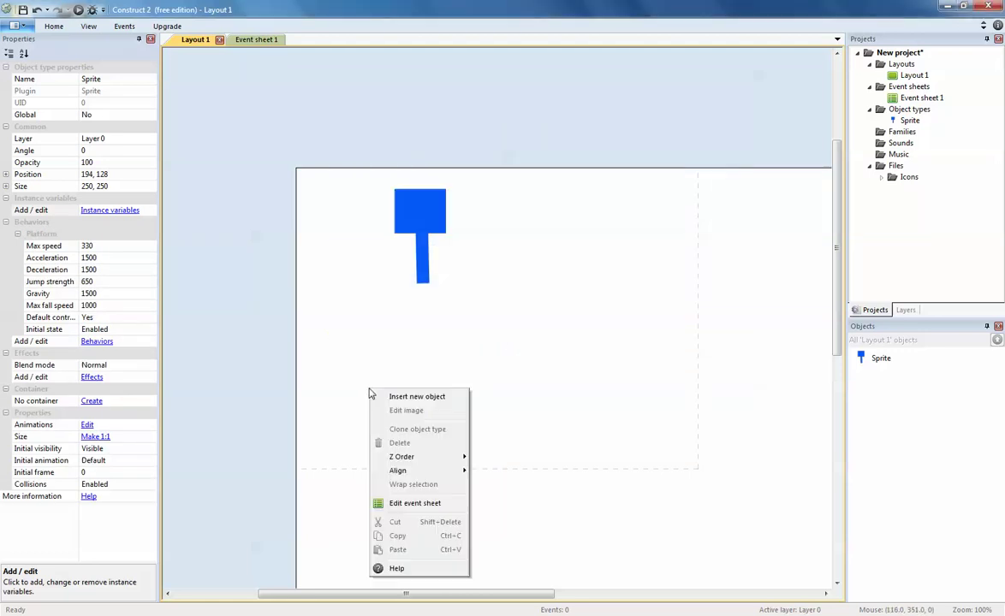
left_click(415, 398)
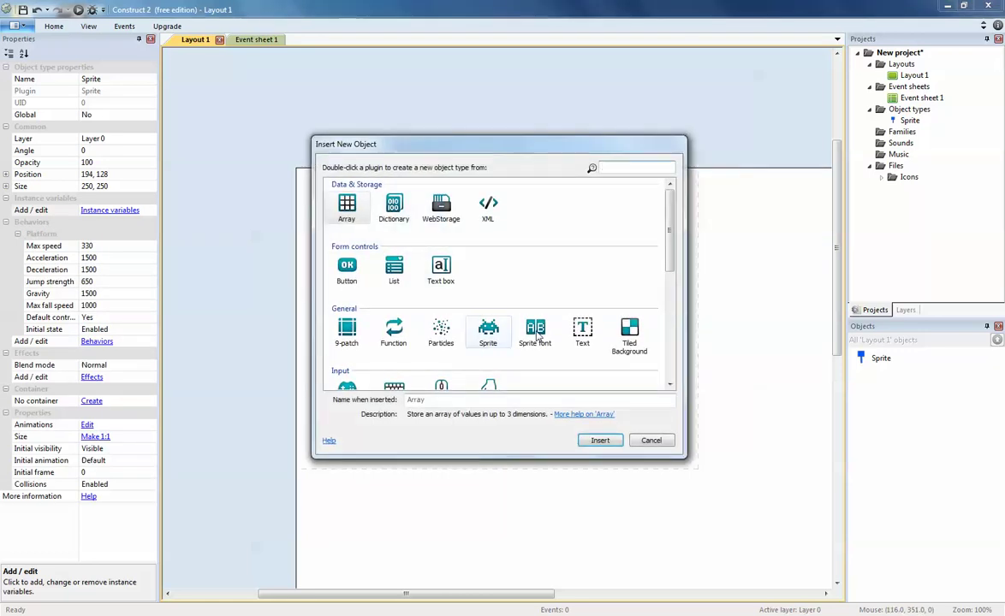
left_click(486, 334)
double_click(486, 334)
left_click(324, 351)
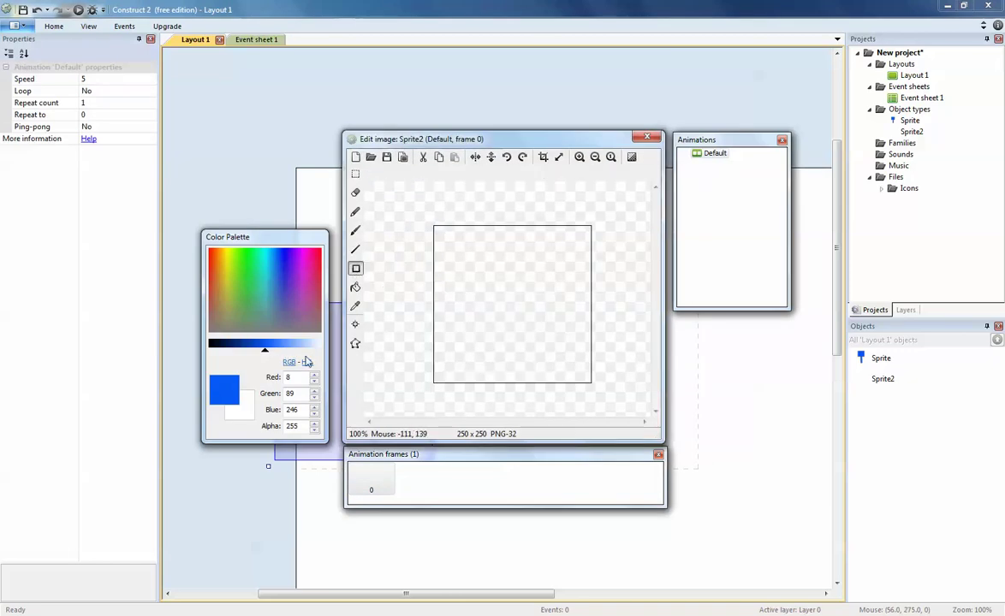
Draw a near-black bar in Sprite2, crop its transparent edges, and close the editor
left_click(216, 343)
left_click_drag(430, 289, 604, 302)
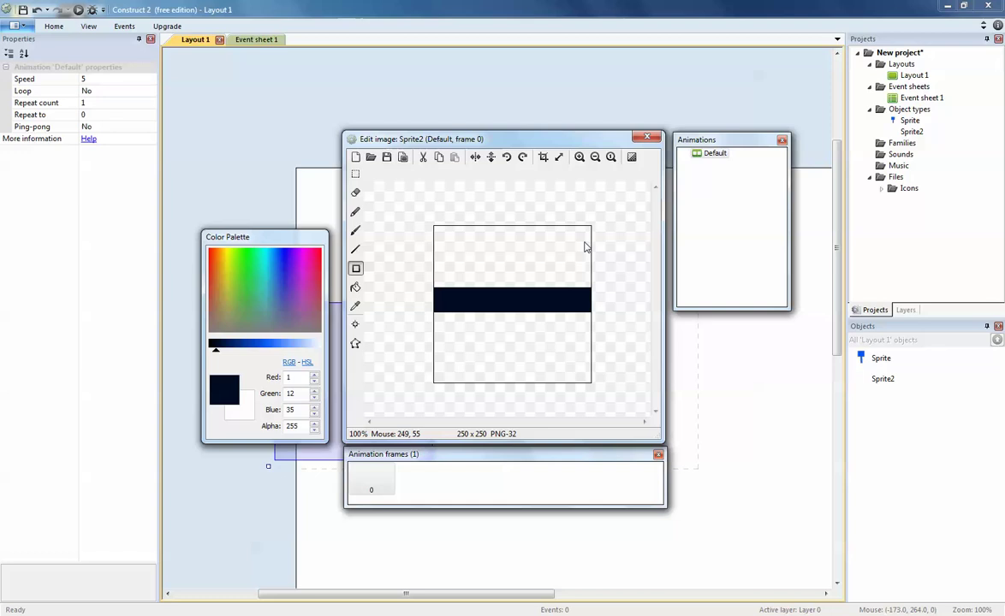
left_click(356, 343)
left_click(355, 344)
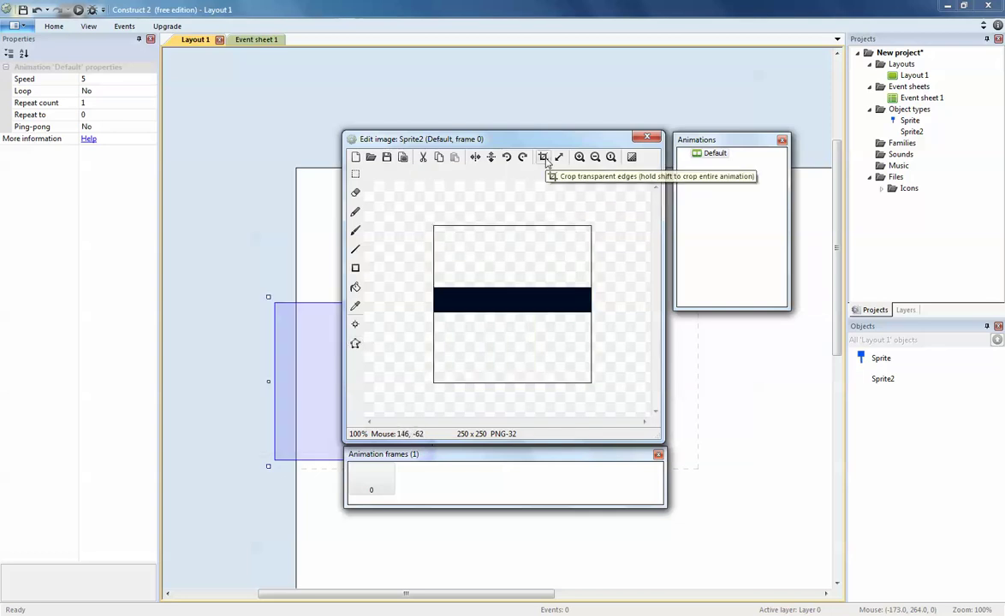
left_click(544, 159)
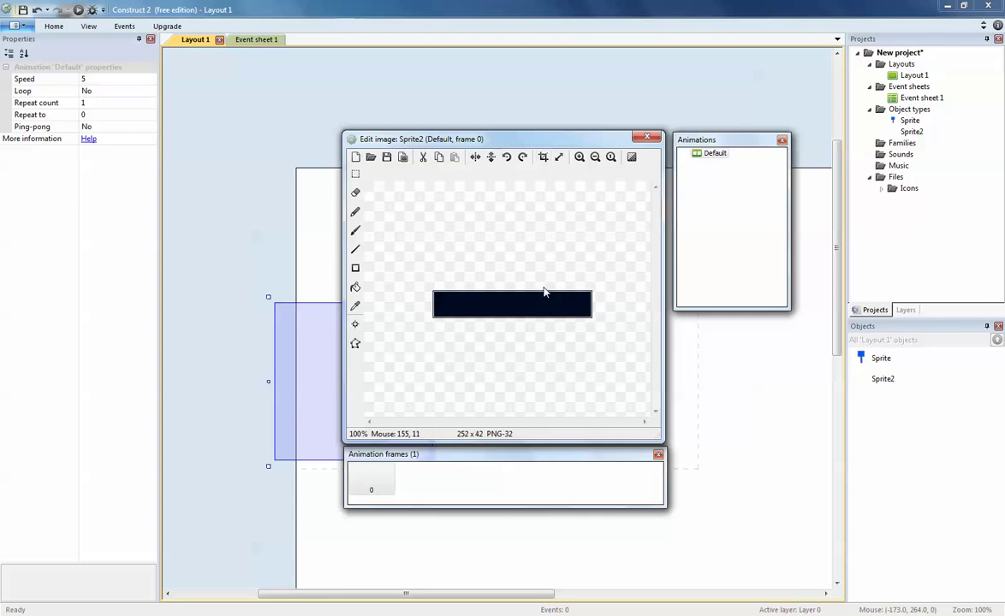
left_click(647, 137)
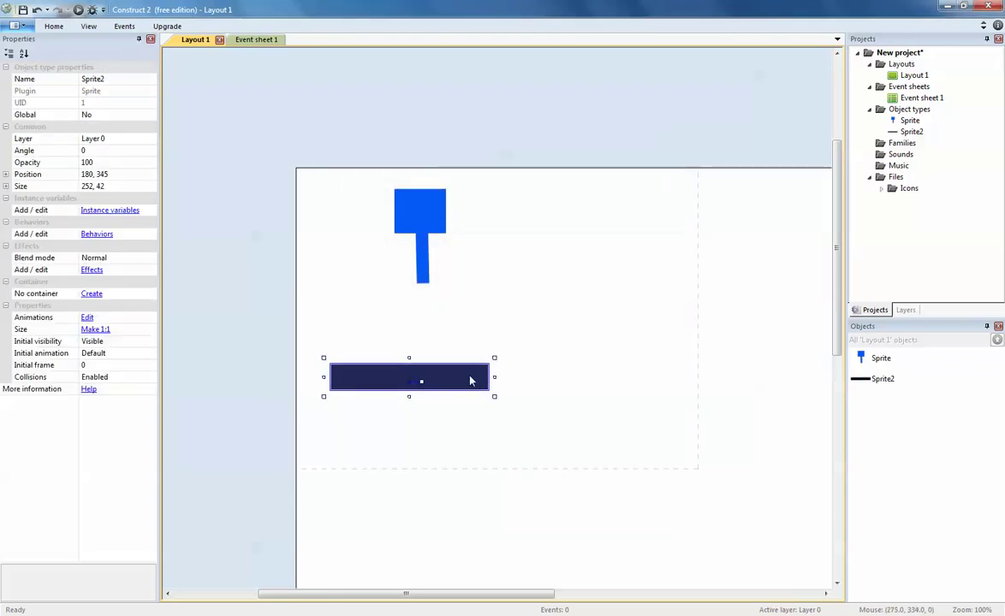
Move the bar beneath the character and give Sprite2 the Solid behavior
left_click_drag(470, 381, 483, 370)
left_click(97, 234)
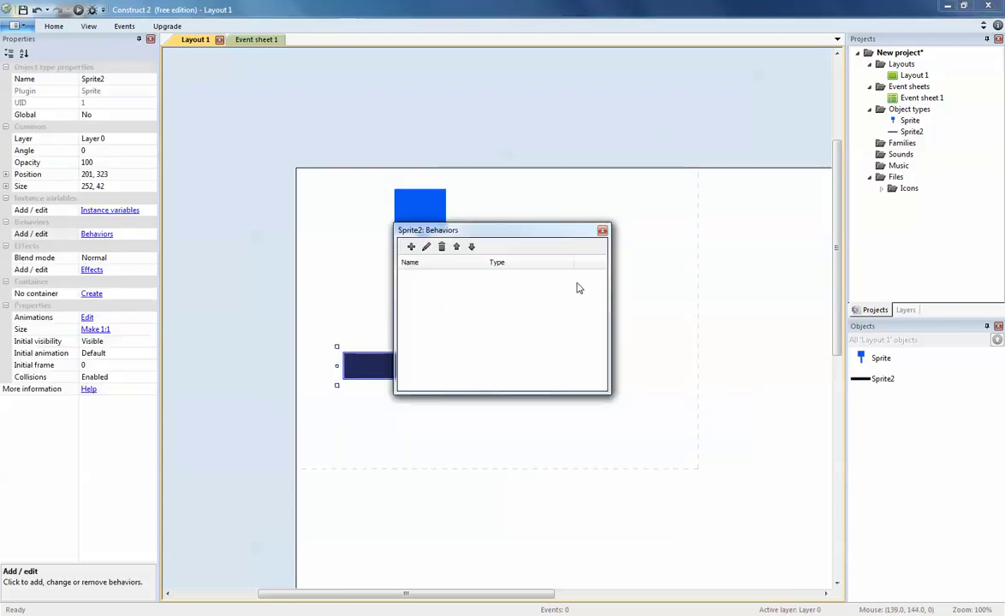
left_click_drag(505, 235, 692, 223)
left_click(598, 234)
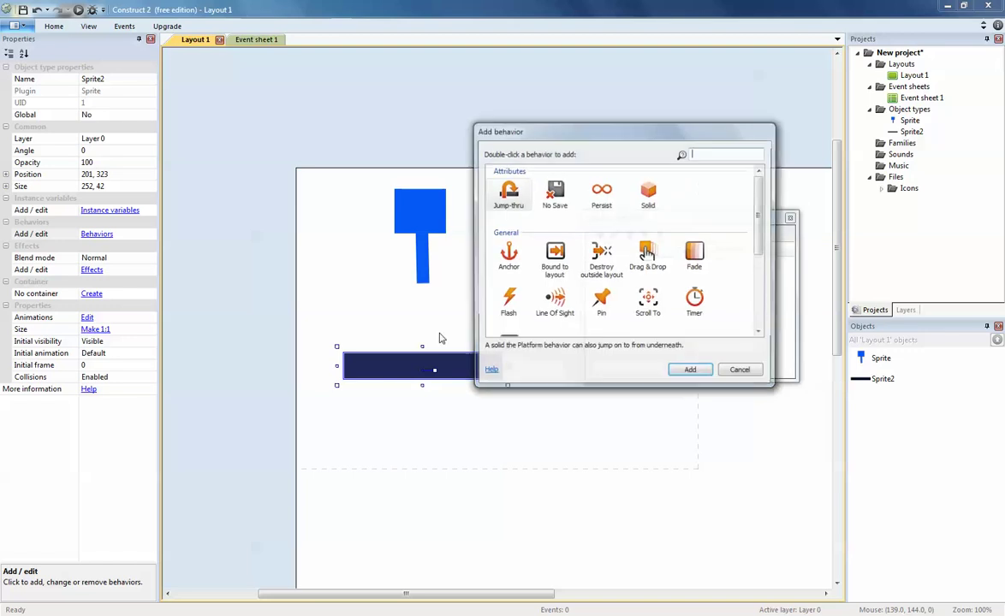
left_click(647, 193)
left_click(693, 371)
left_click(810, 218)
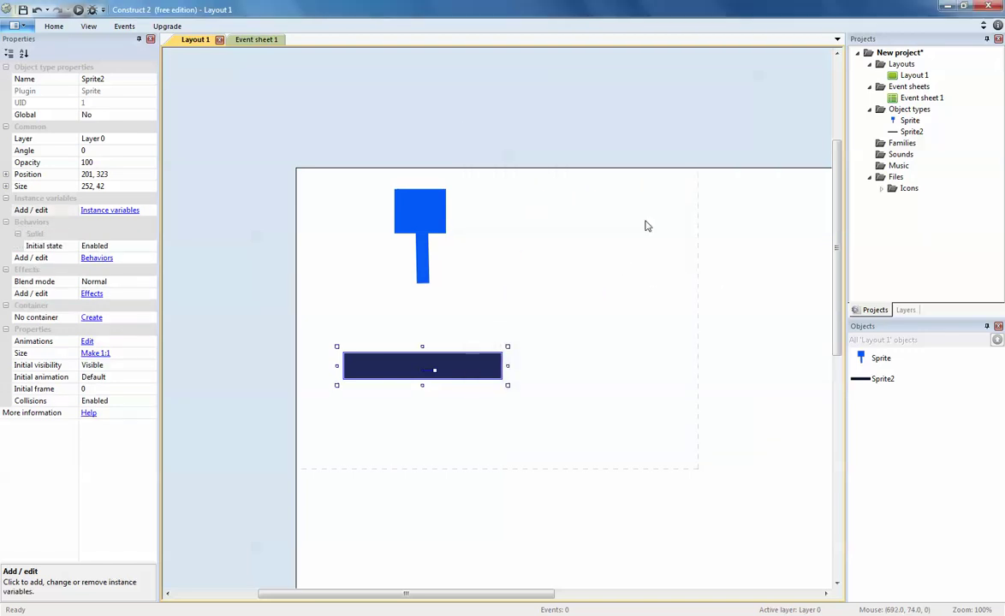
Review the character sprite's Platform behavior settings
left_click(430, 219)
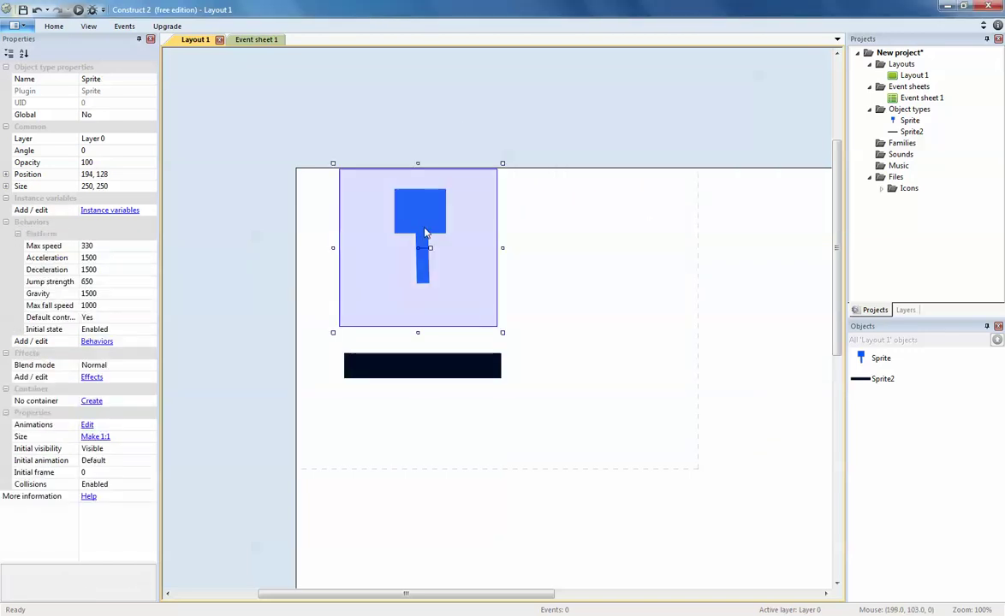
left_click(97, 341)
left_click(724, 177)
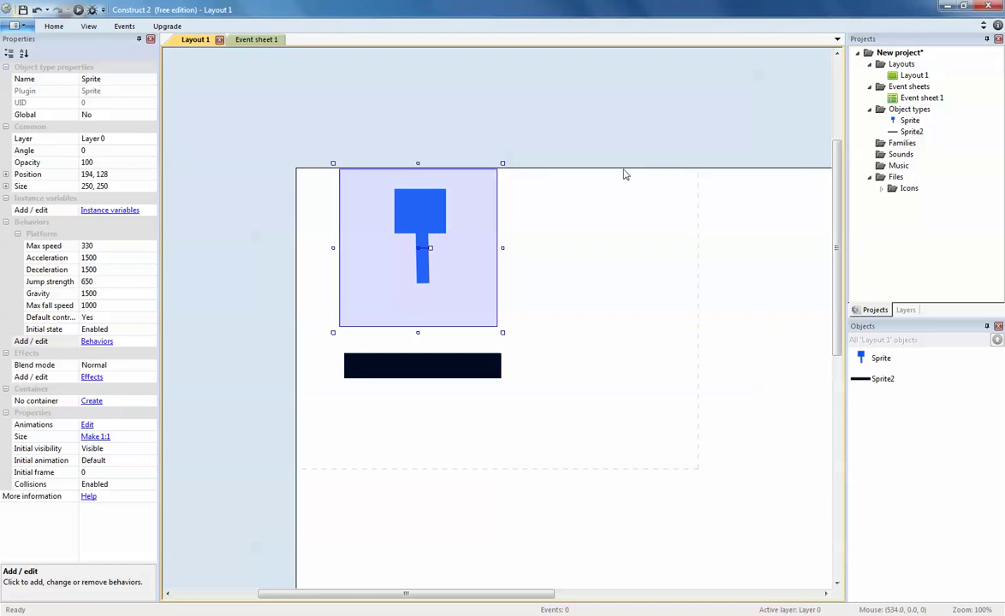
Preview the layout in Firefox, walking and jumping the character with arrow keys, then close it
left_click(88, 12)
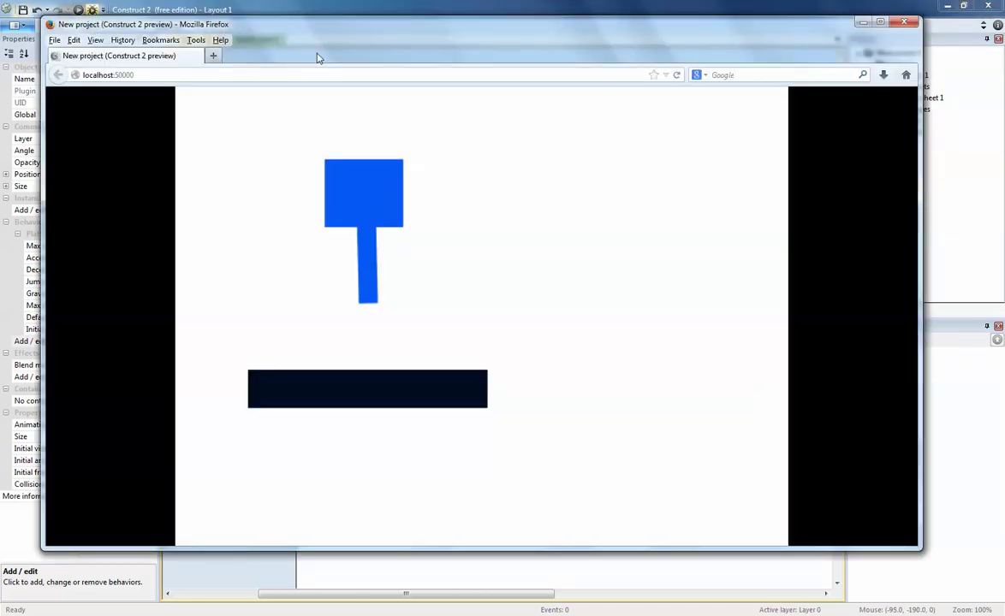
key("Right")
key("Up")
key("Left")
key("Right")
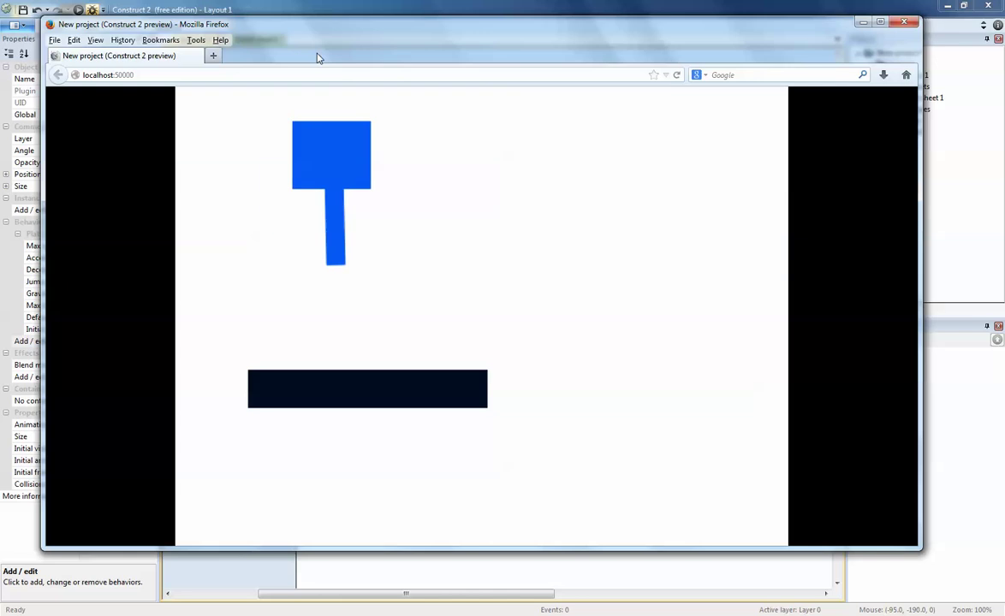
key("Left")
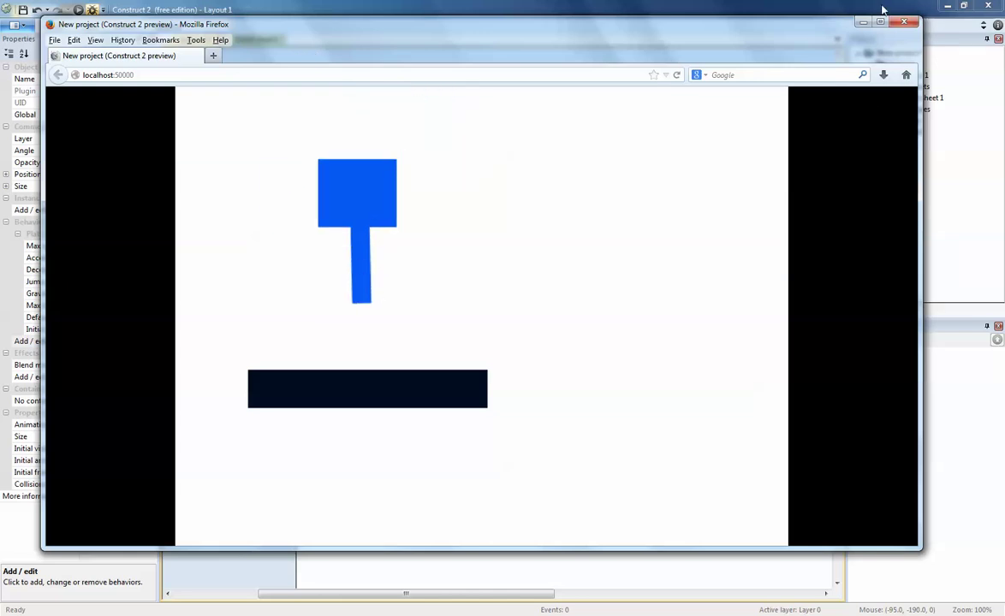
left_click(903, 21)
Pull the character's collision polygon bottom-right point slightly inward
double_click(419, 228)
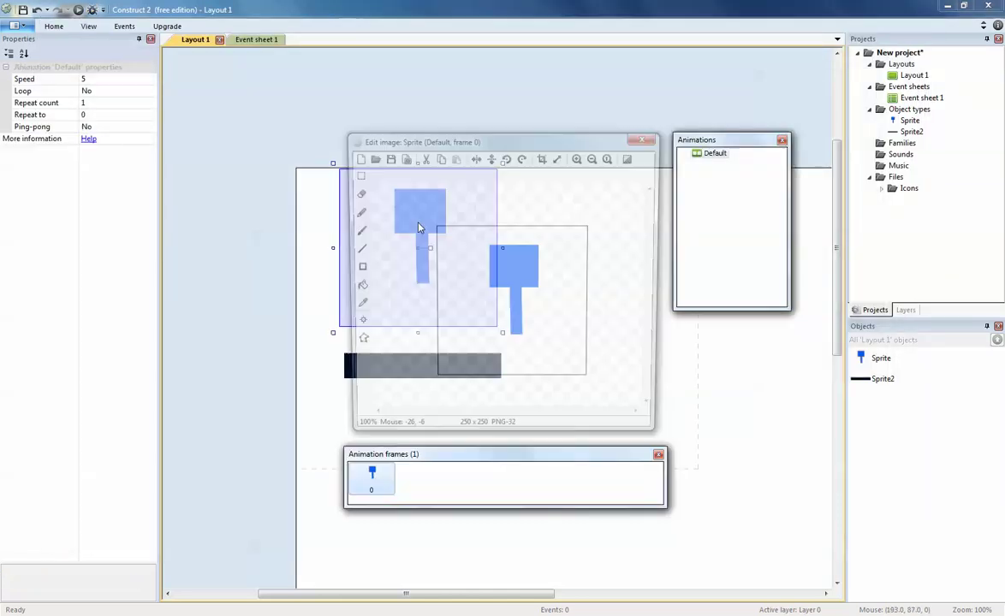
left_click_drag(601, 138, 594, 107)
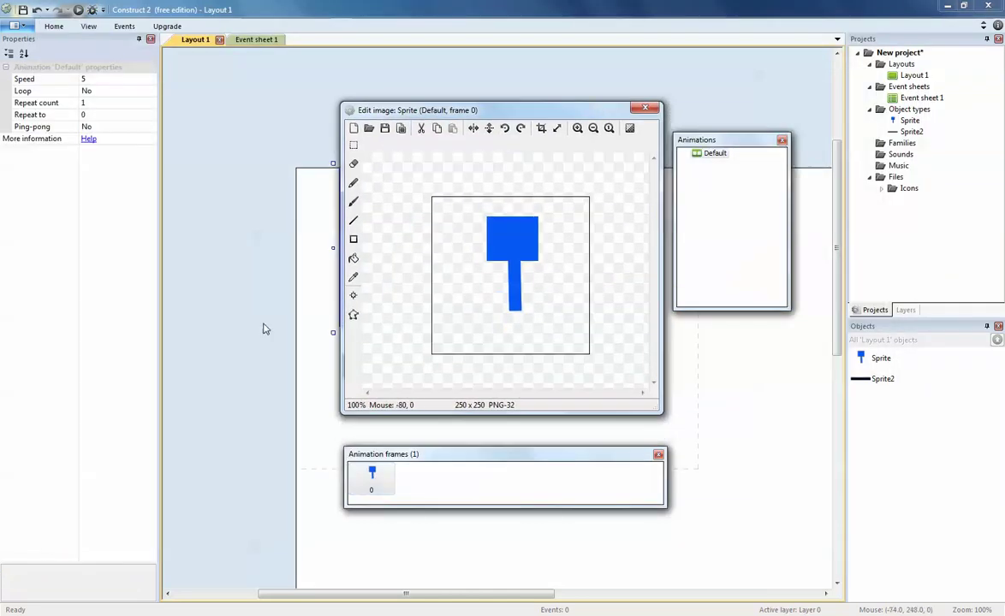
left_click(354, 316)
mouse_move(589, 354)
left_mouse_down()
mouse_move(573, 351)
mouse_move(590, 353)
left_mouse_up()
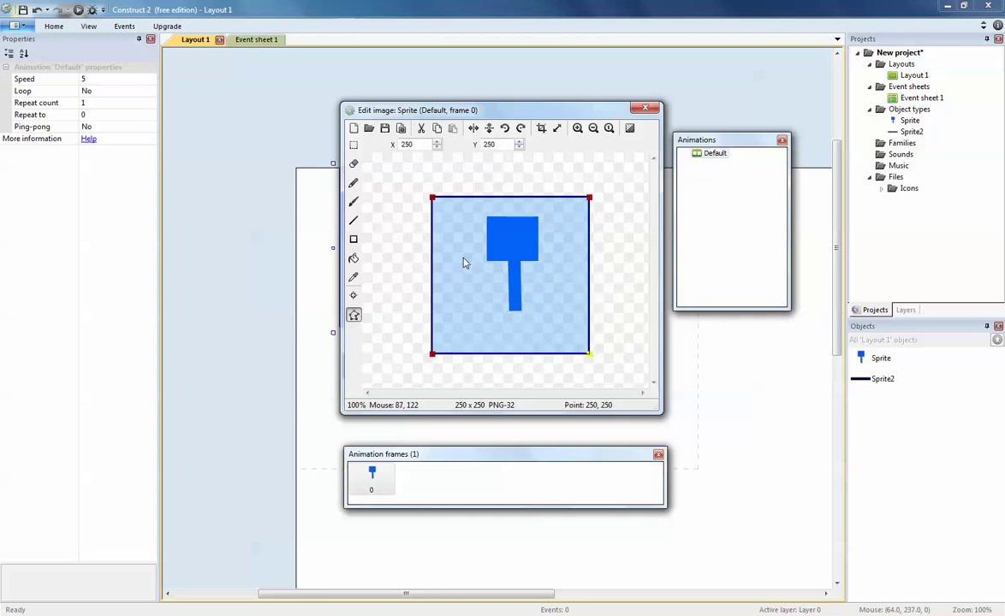
left_click(354, 315)
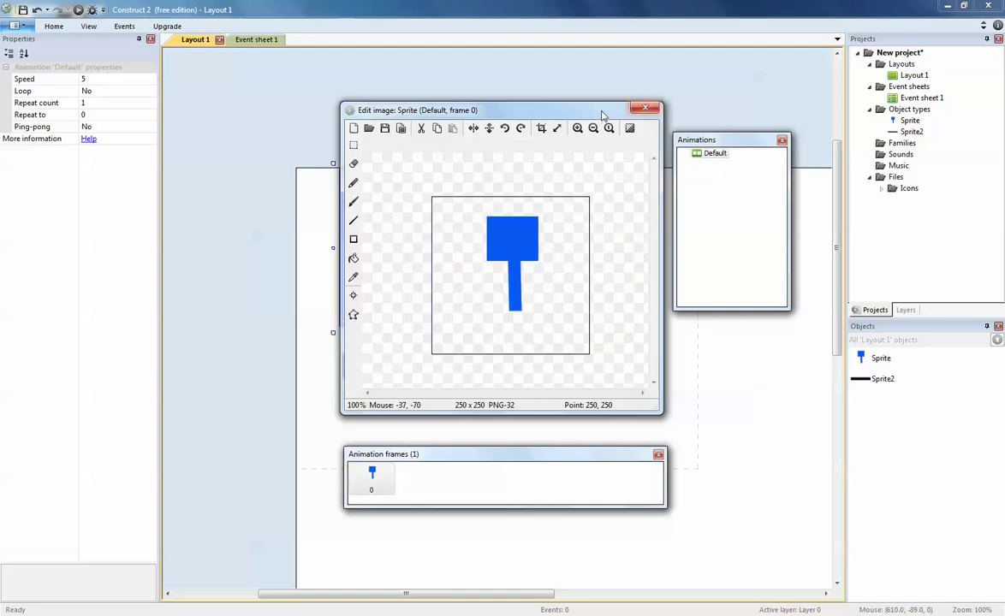
mouse_move(596, 114)
left_mouse_down()
mouse_move(499, 110)
mouse_move(580, 120)
left_mouse_up()
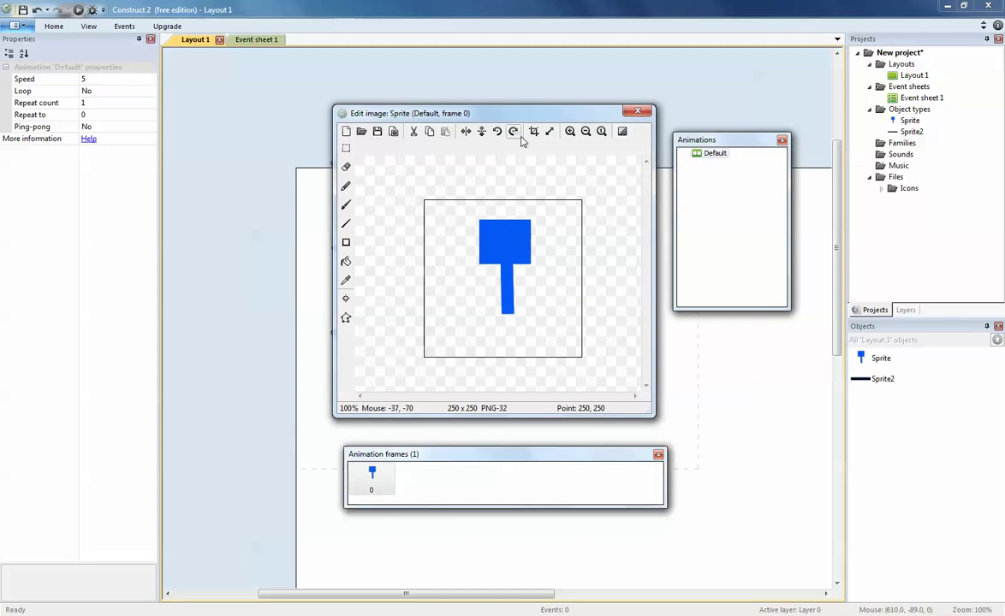
Duplicate frame 0 until the Default animation has five identical frames
right_click(380, 475)
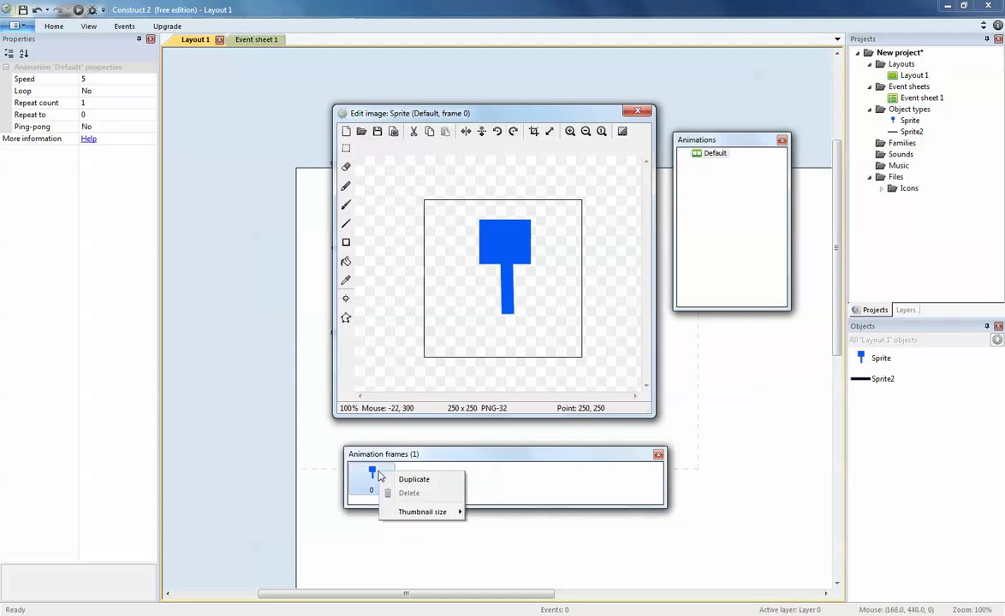
left_click(415, 479)
right_click(418, 473)
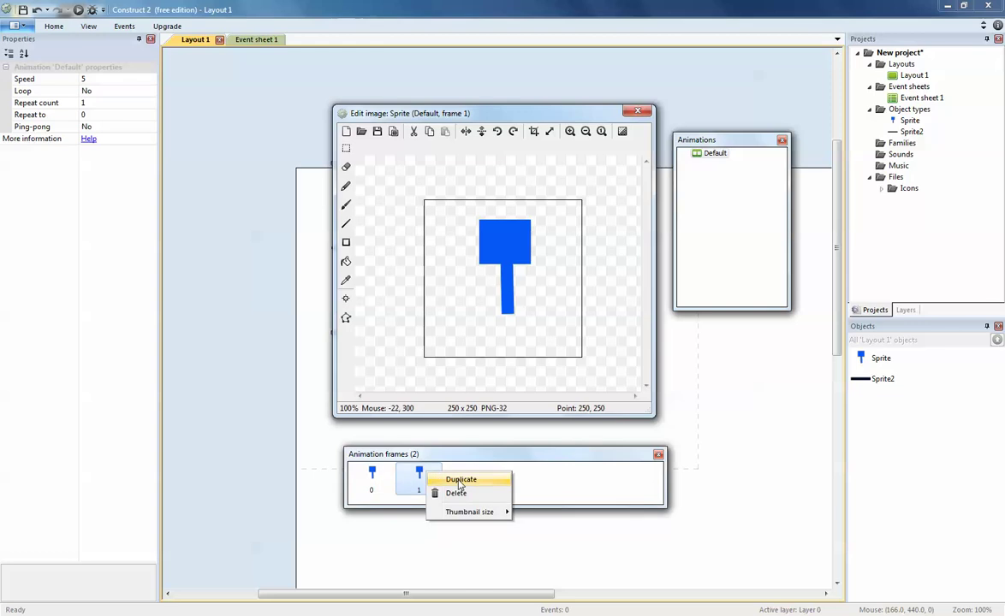
left_click(460, 480)
right_click(469, 478)
left_click(479, 488)
right_click(514, 473)
left_click(524, 485)
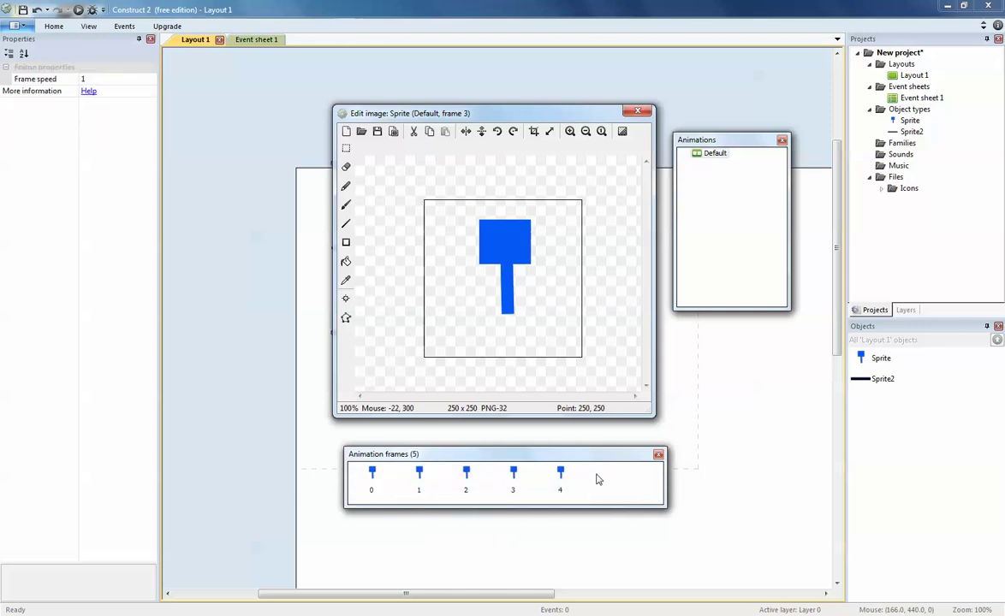
left_click(371, 478)
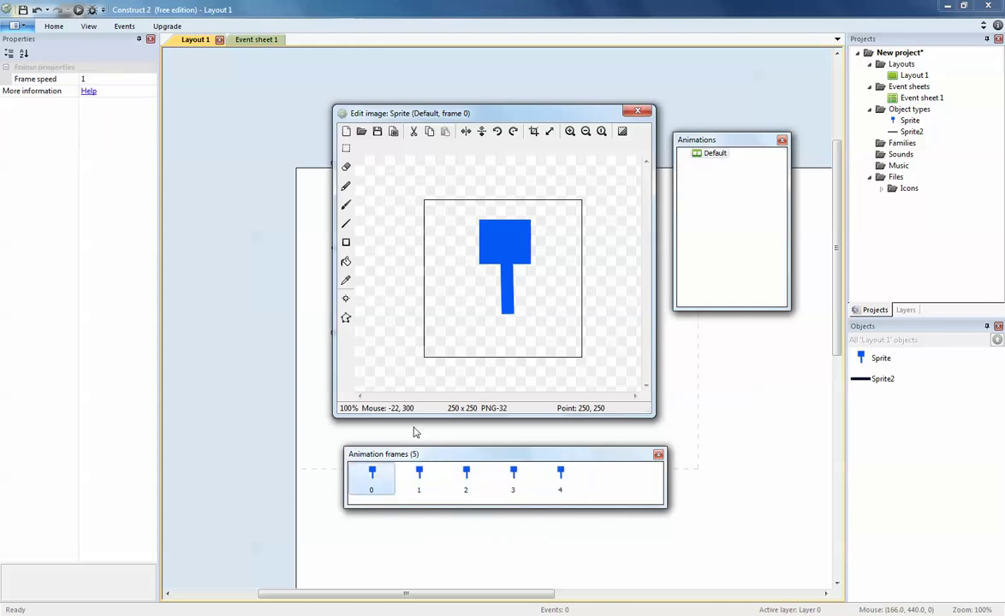
With the Line tool in mid blue, draw a down-right limb on frame 3
left_click(346, 224)
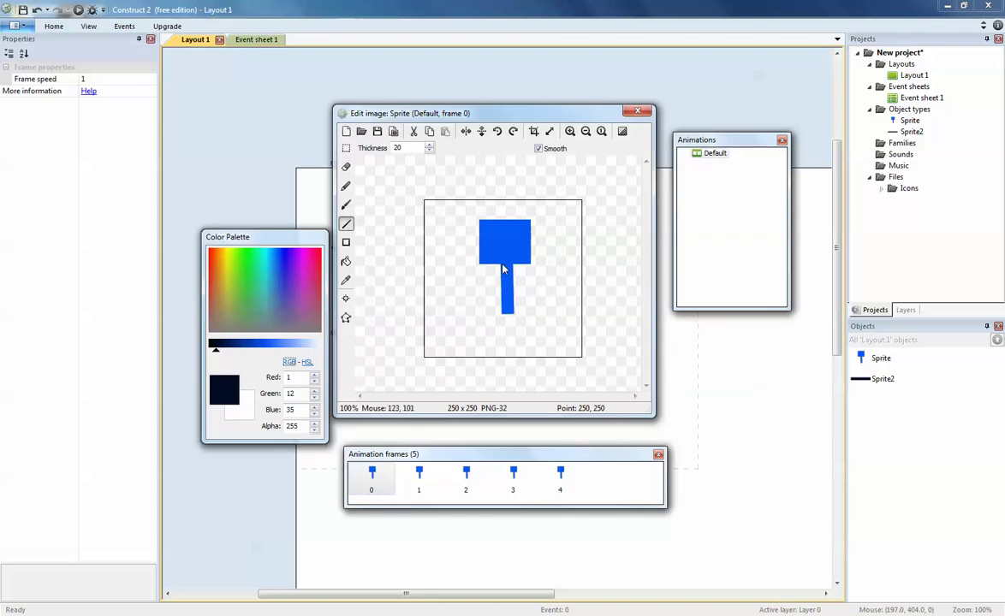
mouse_move(248, 349)
left_mouse_down()
mouse_move(260, 348)
mouse_move(244, 348)
left_mouse_up()
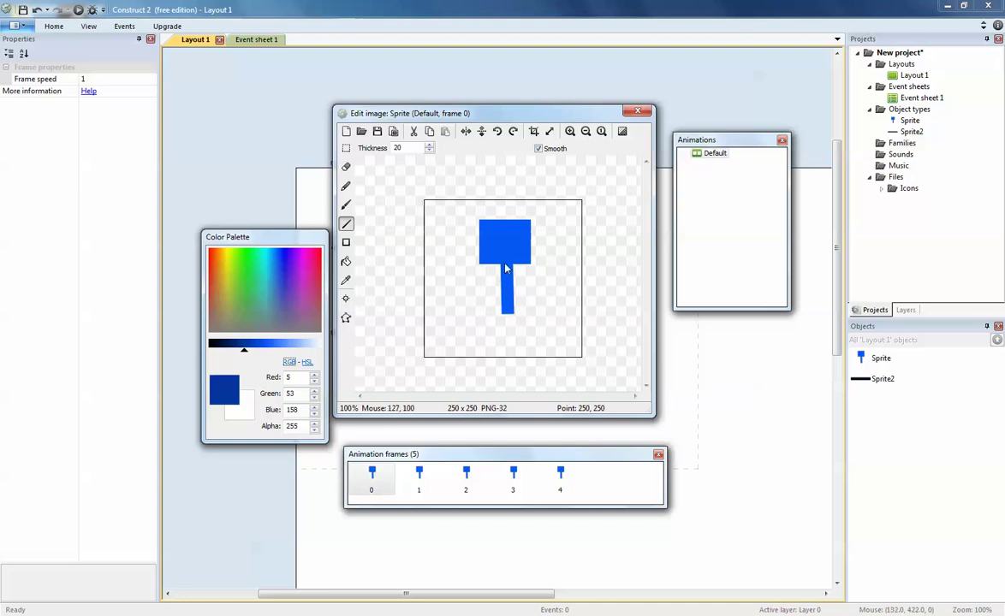
mouse_move(505, 269)
left_mouse_down()
mouse_move(459, 287)
mouse_move(523, 308)
left_mouse_up()
key("ctrl+z")
left_click(420, 477)
left_click(465, 477)
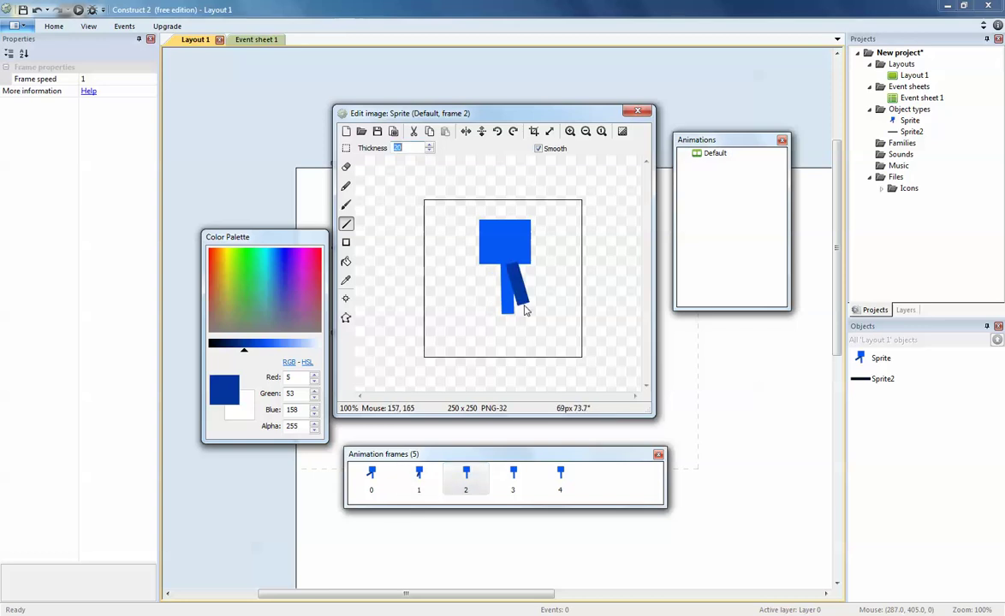
left_click(512, 478)
left_click_drag(514, 267, 547, 302)
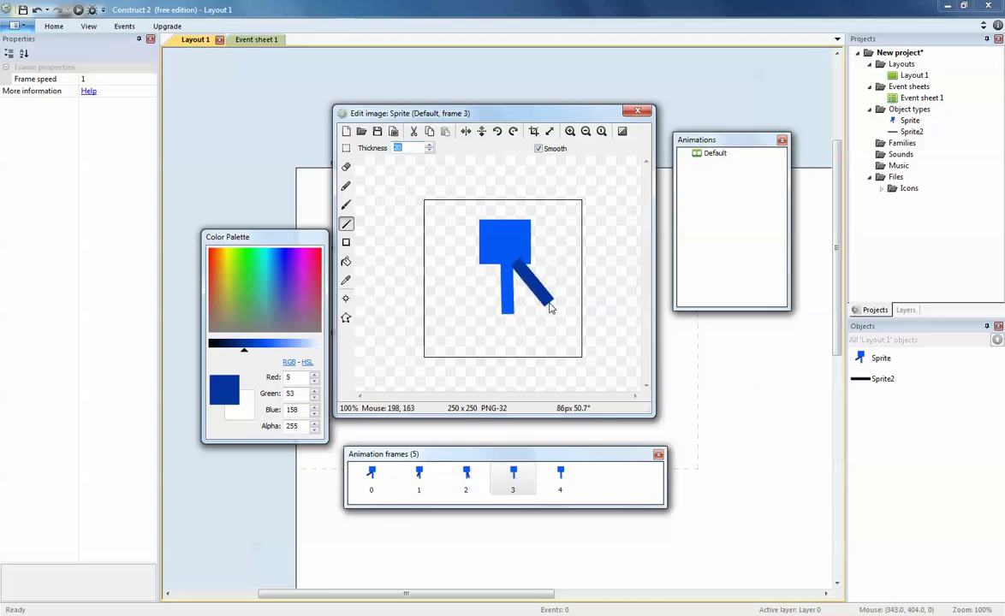
left_click(371, 477)
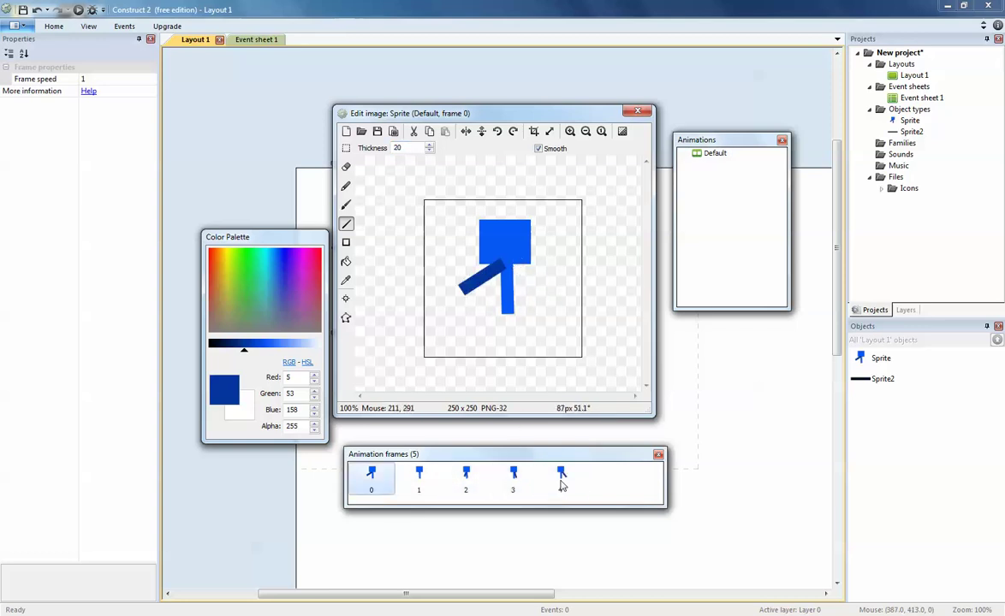
Reorder the animation frames in the Animation frames strip
mouse_move(561, 478)
left_mouse_down()
mouse_move(403, 490)
mouse_move(399, 479)
left_mouse_up()
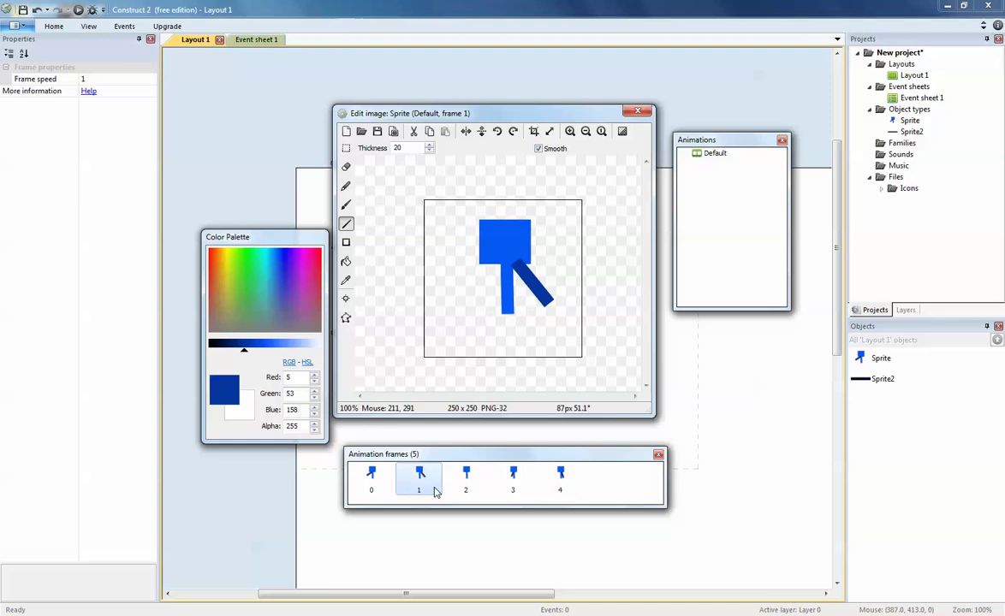
left_click(465, 478)
left_click_drag(513, 478, 364, 484)
left_click_drag(557, 479, 462, 481)
Draw arms at different angles on frames 4, 0 and 2, and a horizontal arm on frame 4
left_click(565, 473)
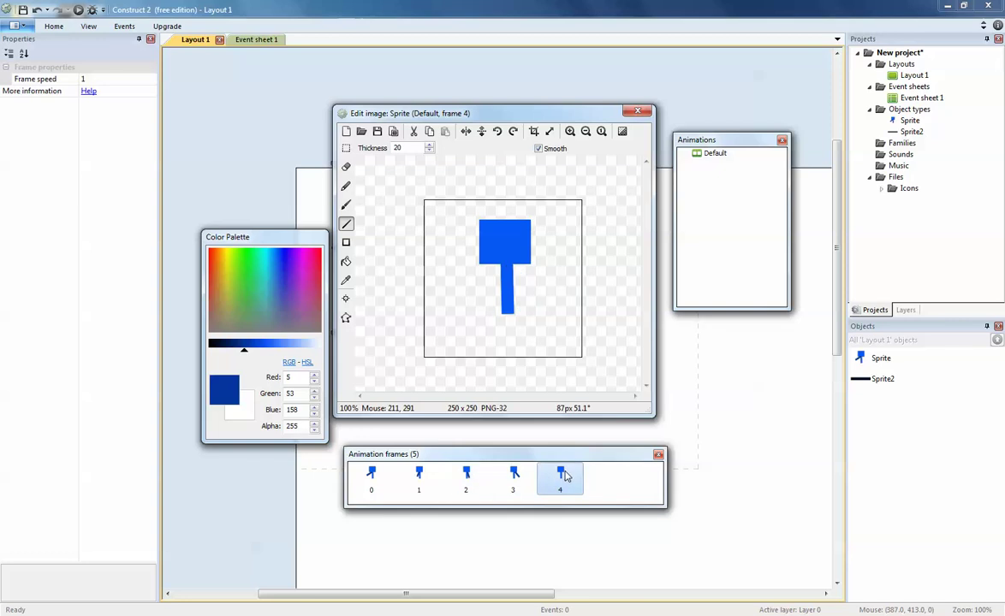
left_click_drag(511, 261, 564, 295)
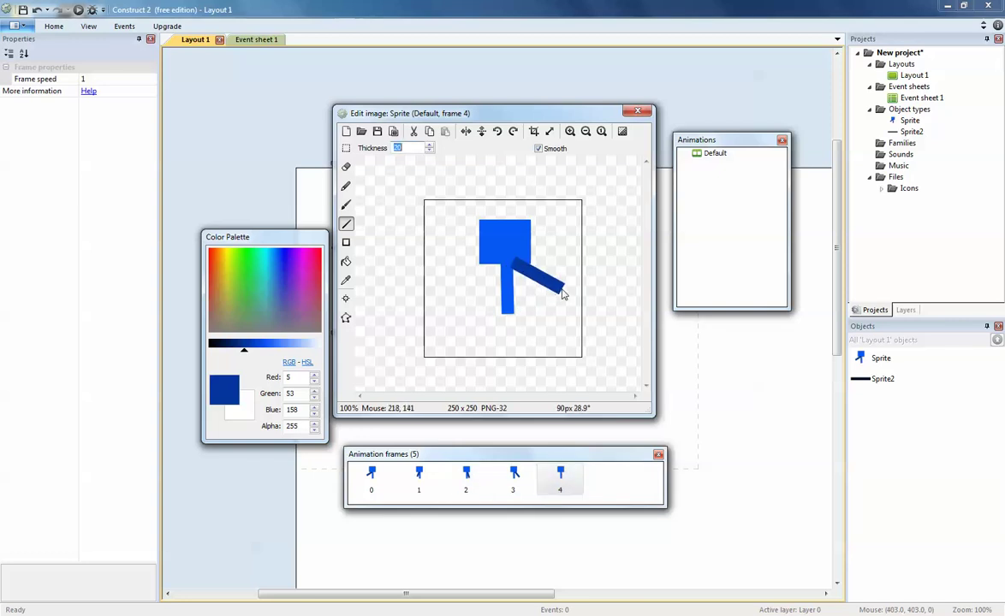
left_click(370, 473)
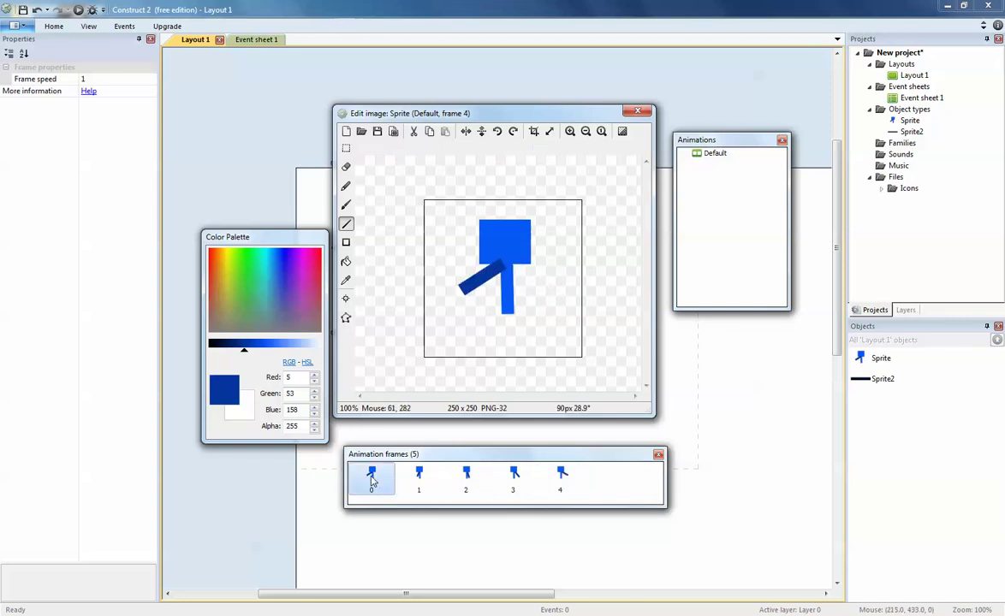
mouse_move(514, 271)
left_mouse_down()
mouse_move(532, 296)
mouse_move(525, 305)
left_mouse_up()
left_click(418, 474)
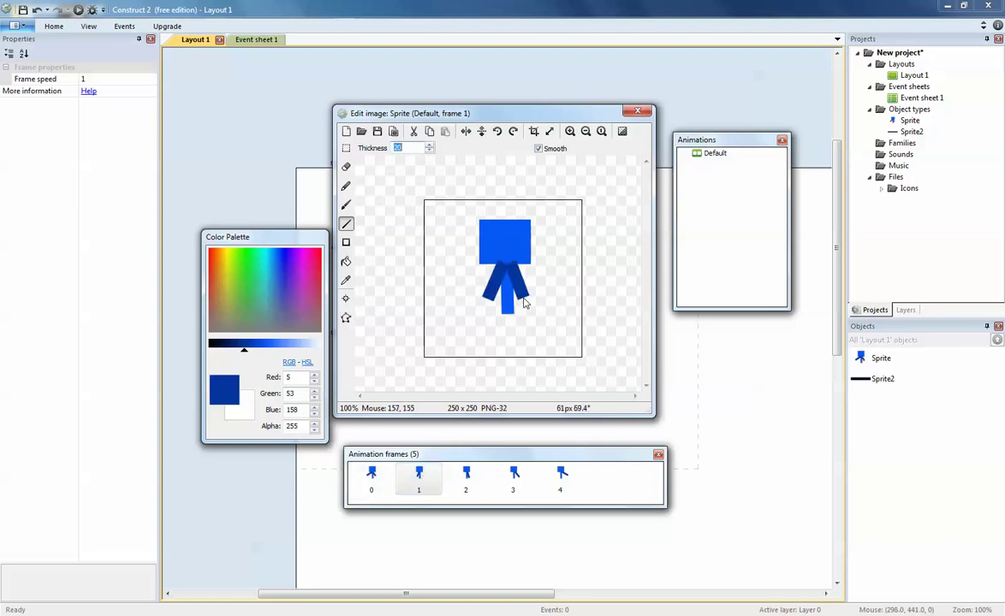
left_click(466, 473)
mouse_move(507, 269)
left_mouse_down()
mouse_move(500, 294)
mouse_move(476, 287)
left_mouse_up()
left_click(513, 474)
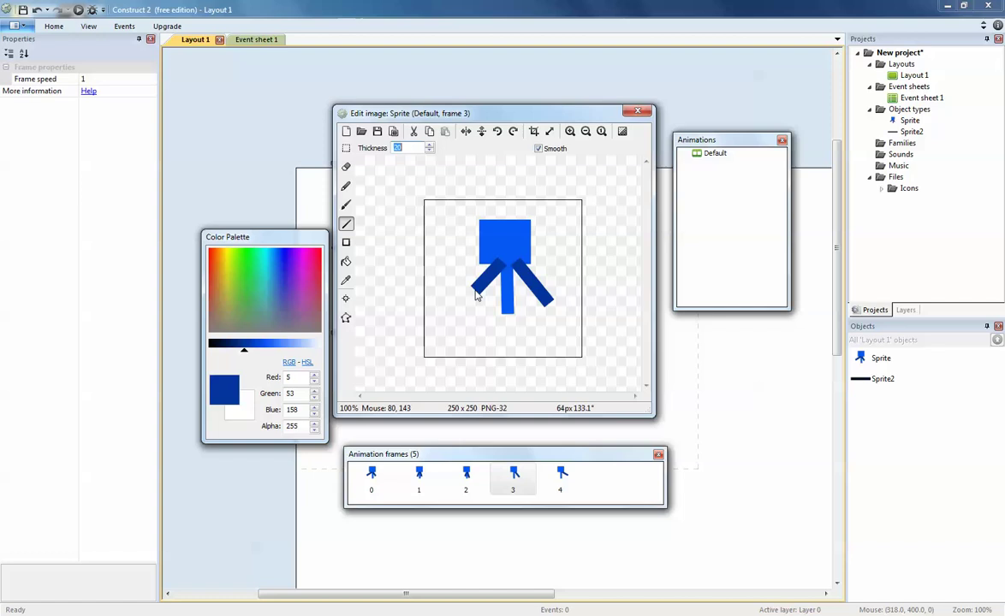
left_click(560, 473)
mouse_move(562, 291)
left_mouse_down()
mouse_move(512, 271)
mouse_move(459, 292)
left_mouse_up()
left_click(377, 475)
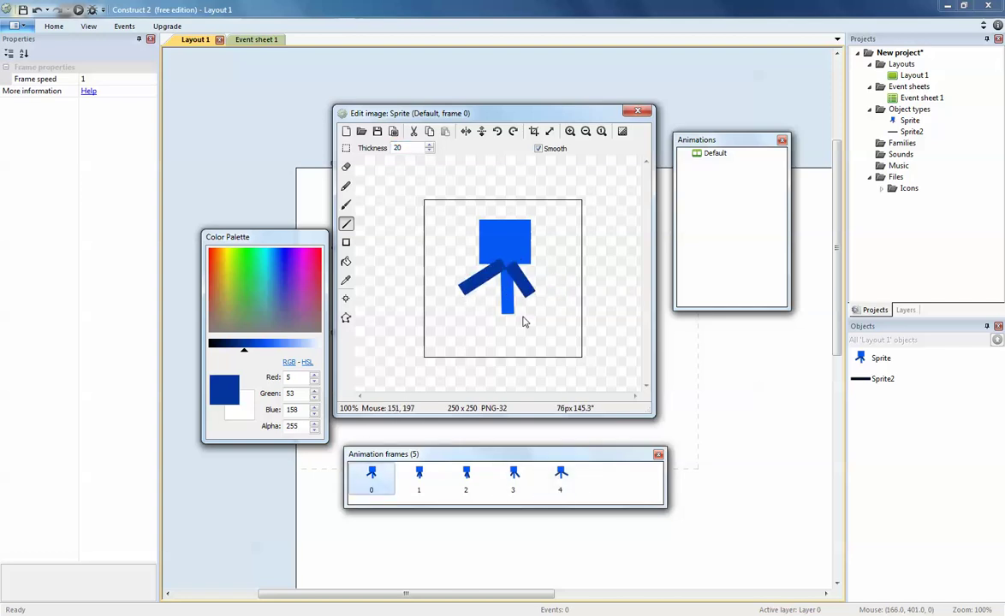
Draw the first leg on frames 0, 1, 2 and 4, each at a different angle
left_click_drag(507, 317, 552, 344)
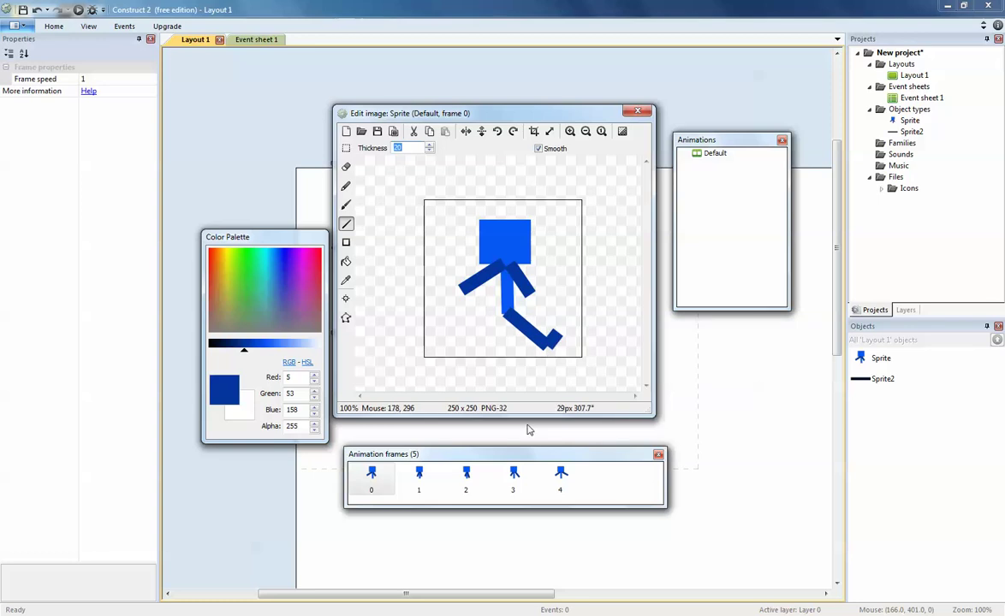
left_click(417, 476)
left_click_drag(507, 309, 516, 351)
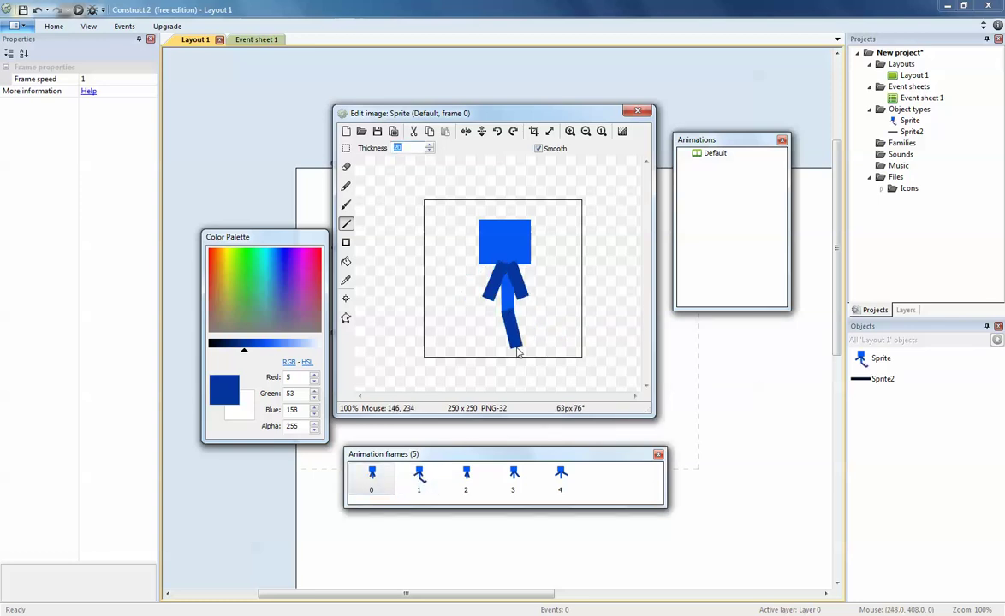
left_click(419, 476)
left_click(465, 476)
mouse_move(507, 313)
left_mouse_down()
mouse_move(489, 342)
mouse_move(502, 350)
mouse_move(445, 335)
mouse_move(469, 334)
mouse_move(491, 351)
left_mouse_up()
left_click(513, 476)
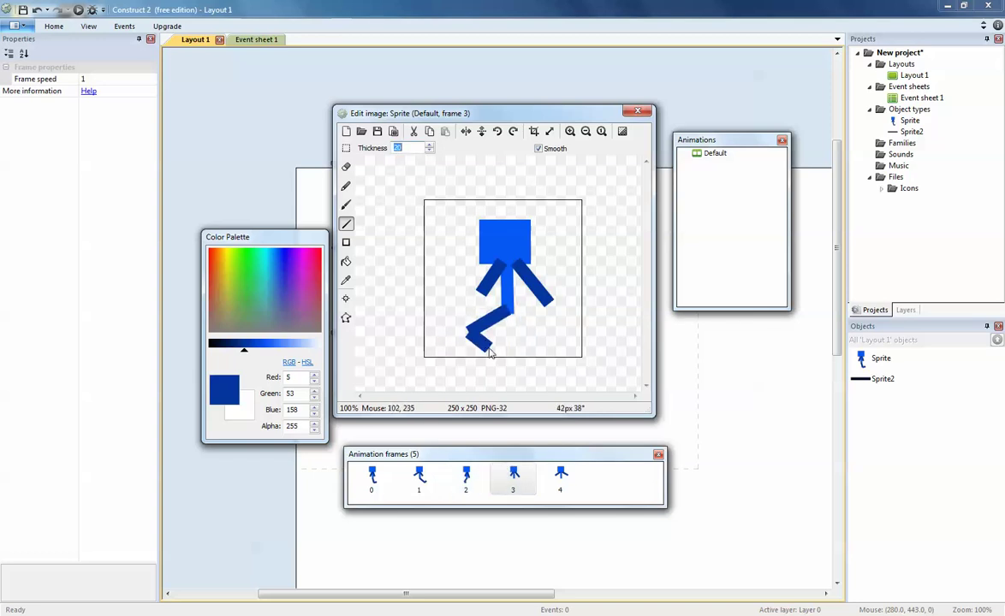
left_click(561, 477)
mouse_move(510, 310)
left_mouse_down()
mouse_move(459, 325)
mouse_move(465, 340)
left_mouse_up()
left_click(373, 477)
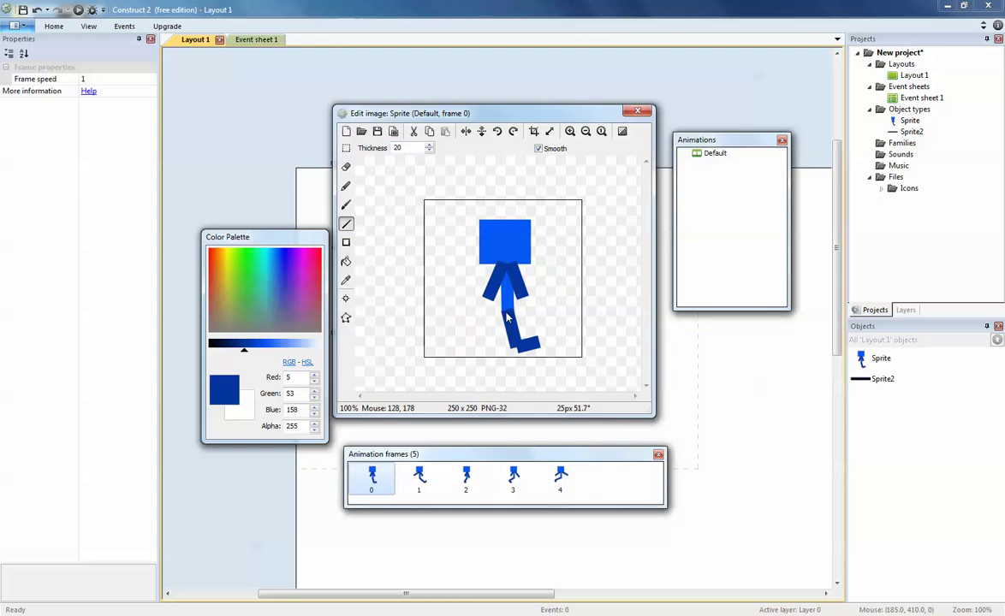
Add a second leg with a foot on frames 1 and 2
left_click(420, 476)
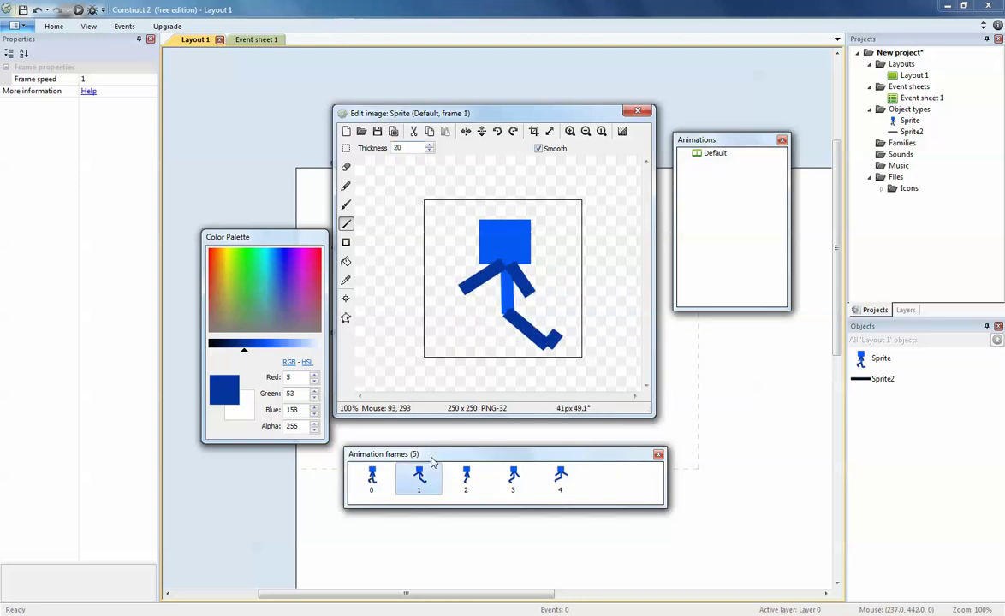
mouse_move(504, 305)
left_mouse_down()
mouse_move(465, 332)
mouse_move(478, 348)
left_mouse_up()
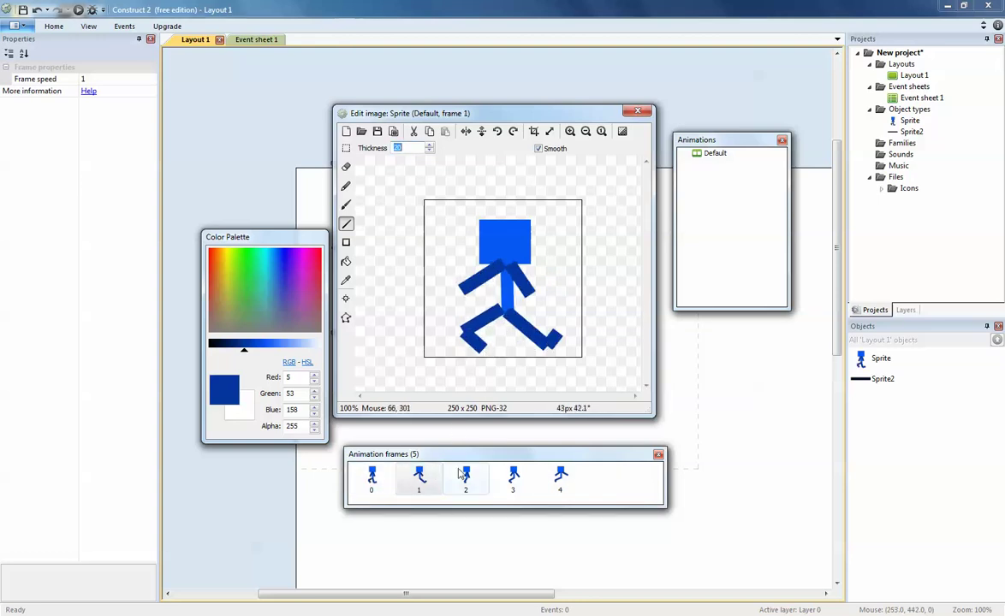
left_click(461, 474)
mouse_move(513, 315)
left_mouse_down()
mouse_move(539, 347)
mouse_move(548, 335)
mouse_move(555, 350)
left_mouse_up()
left_click(514, 476)
left_click(560, 476)
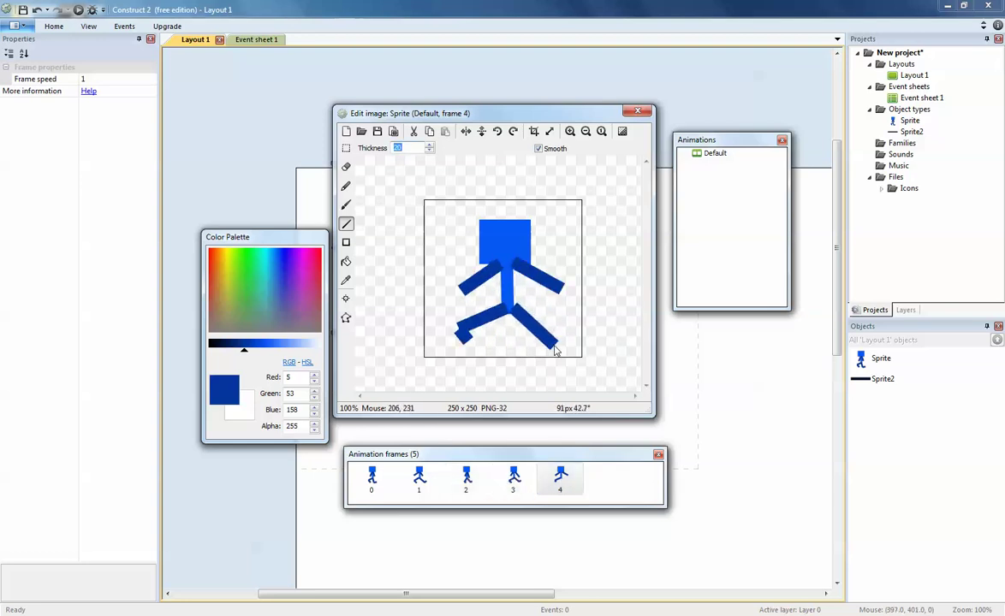
Step through frames 0–4 repeatedly to check the walking cycle, ending on frame 0
left_click(371, 476)
left_click(419, 476)
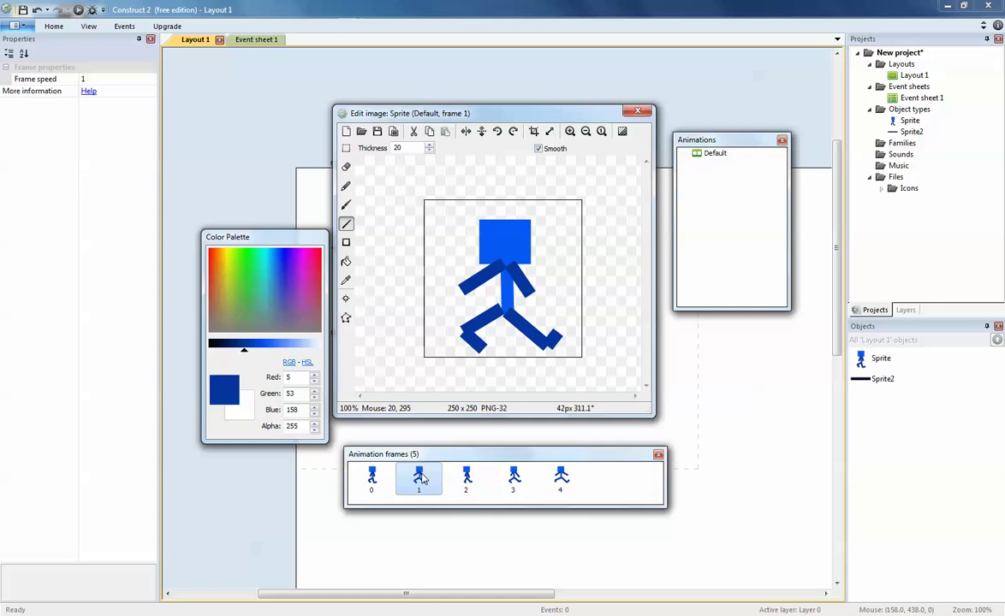
left_click(465, 476)
left_click(514, 475)
left_click(559, 476)
left_click(465, 480)
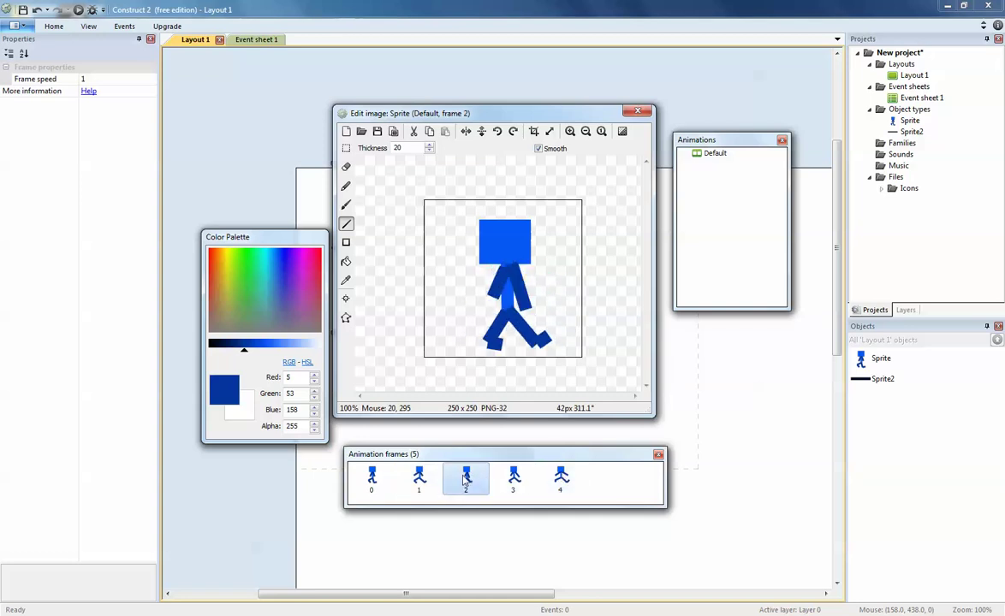
left_click(419, 476)
left_click(372, 476)
left_click(418, 476)
left_click(466, 476)
left_click(513, 476)
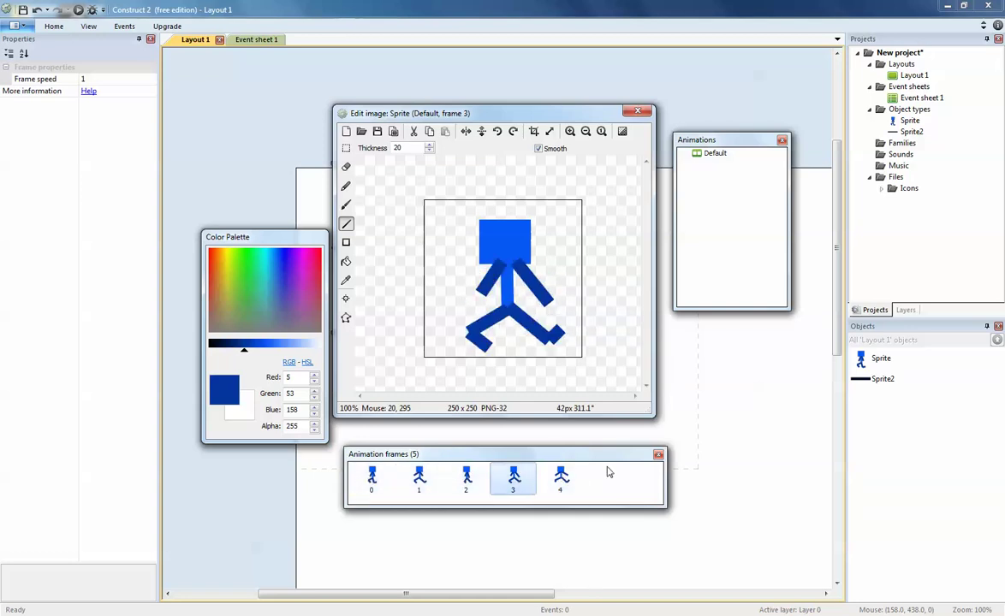
left_click(560, 476)
left_click(466, 476)
left_click(371, 475)
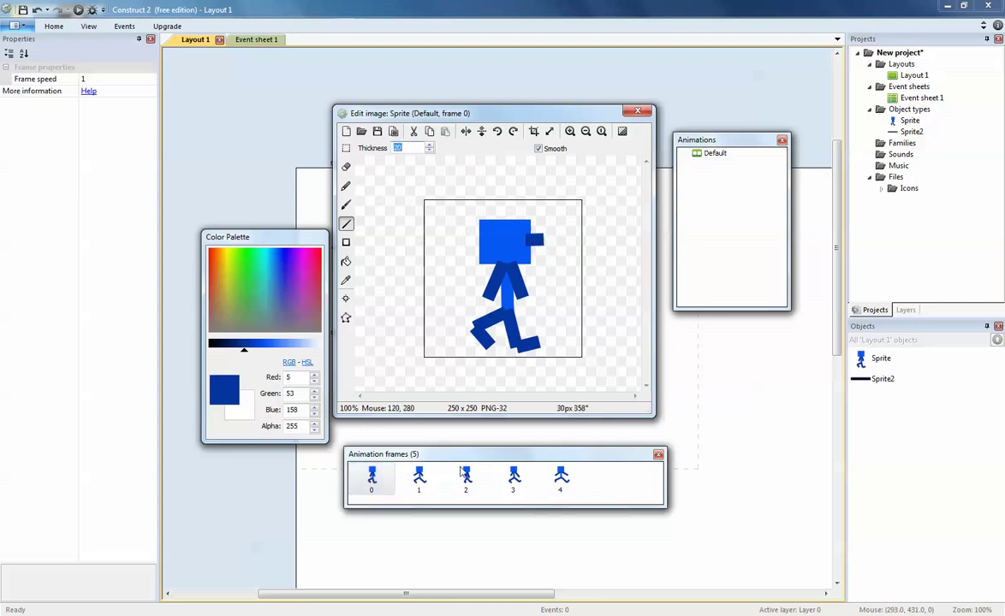
Draw a short nose at the head's right edge on frames 3 and 4
key("Right")
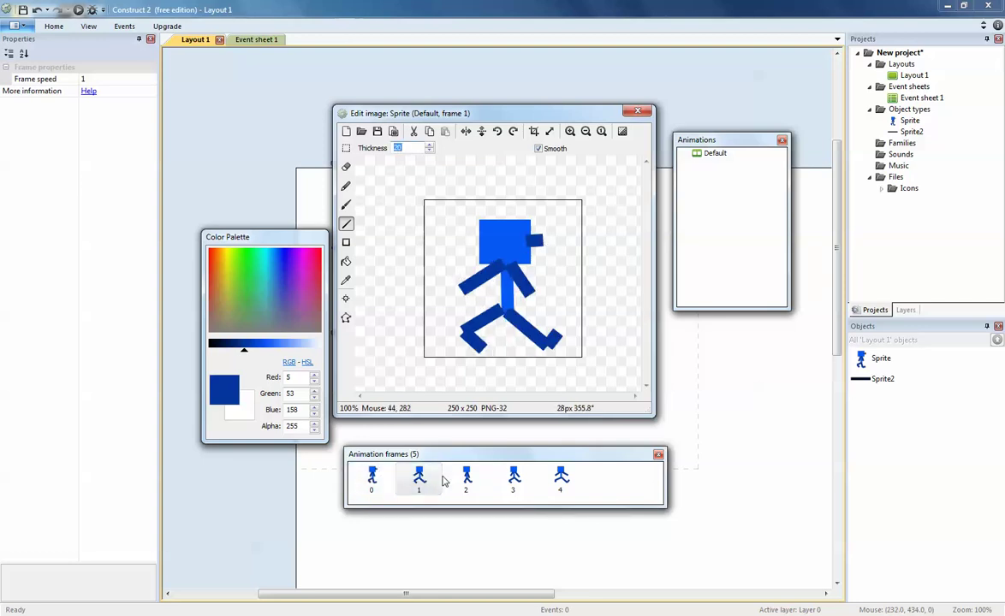
left_click(466, 476)
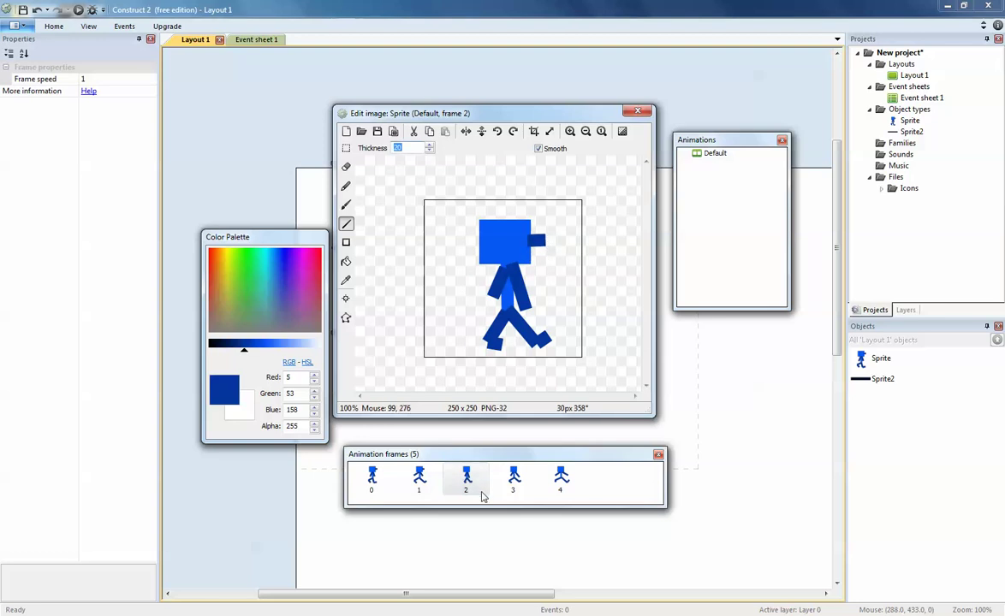
left_click(513, 477)
left_click_drag(531, 244, 545, 246)
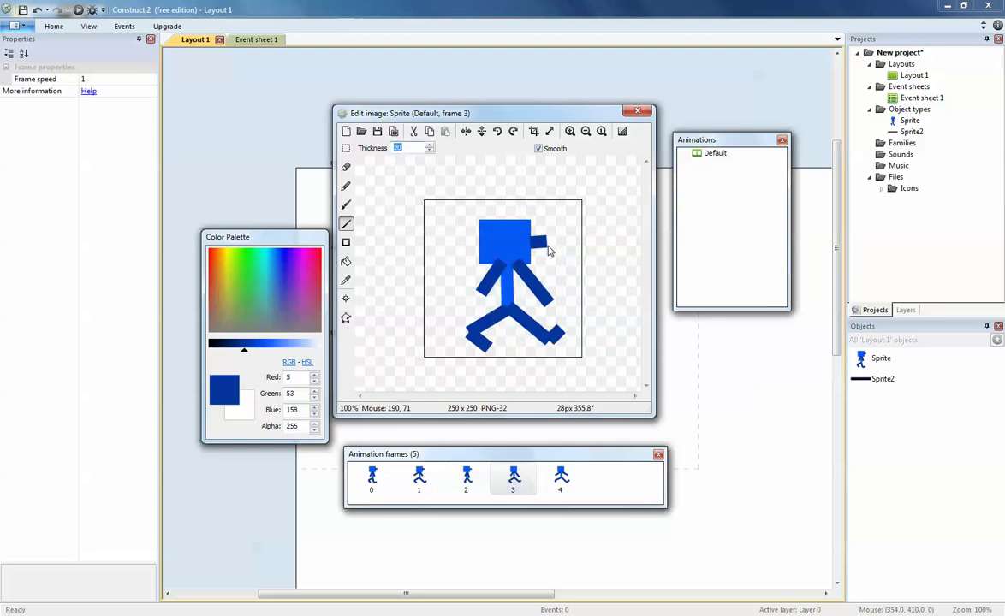
left_click(560, 477)
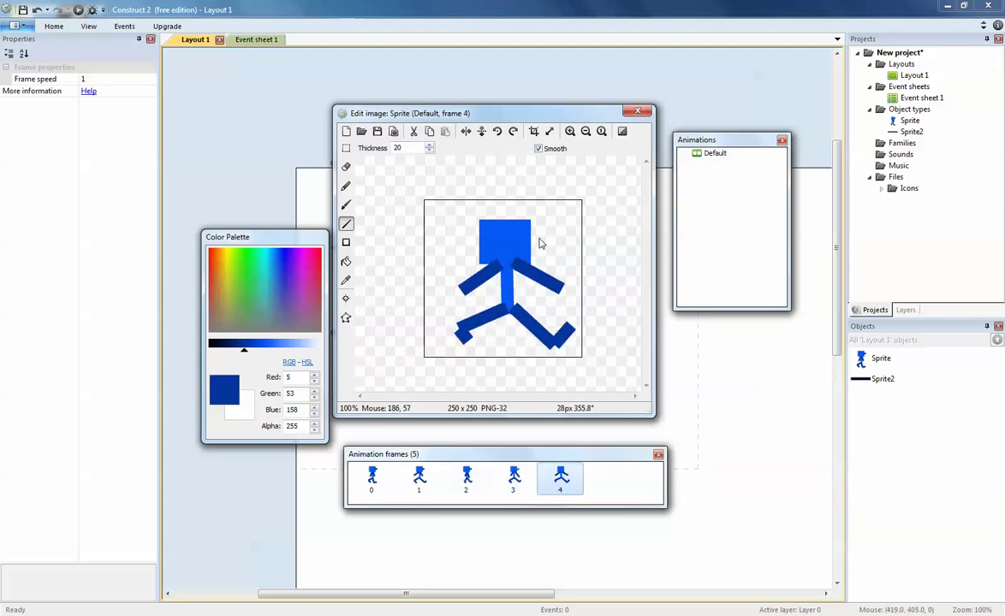
left_click_drag(530, 243, 548, 242)
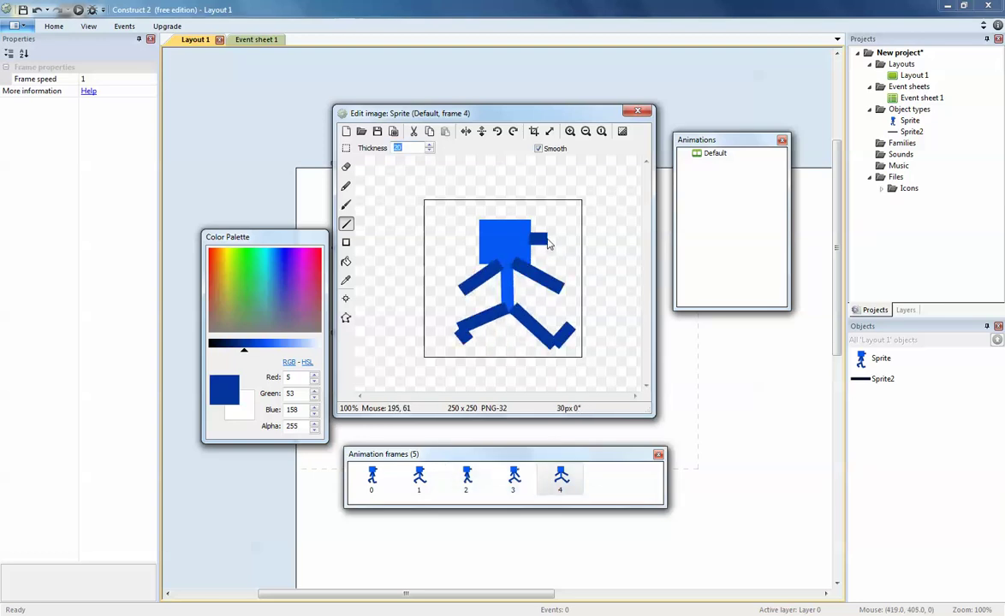
left_click(372, 477)
left_click(728, 154)
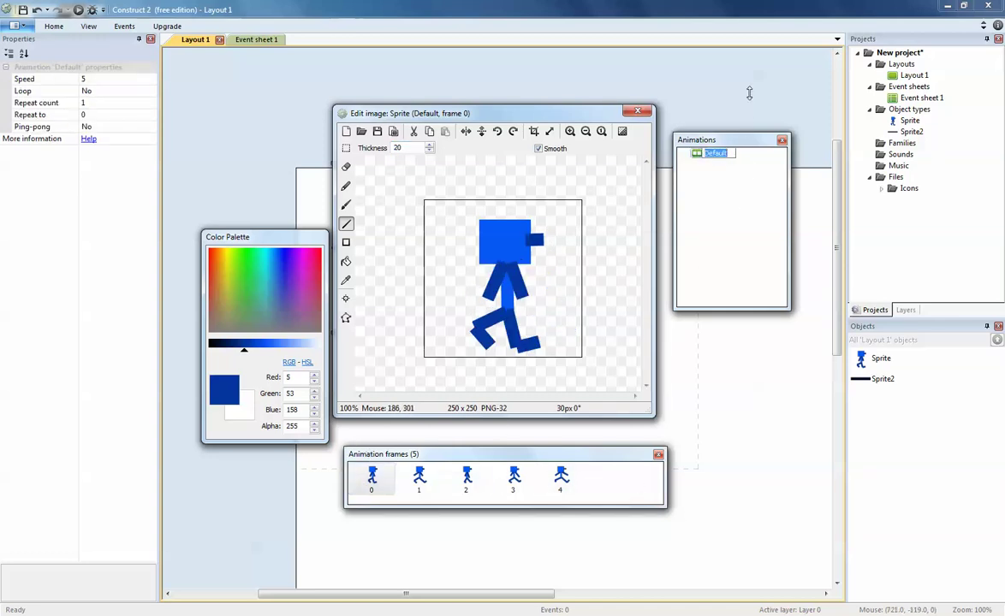
Rename the Default animation to walkright
right_click(705, 155)
left_click(736, 219)
type("walkright")
key("Return")
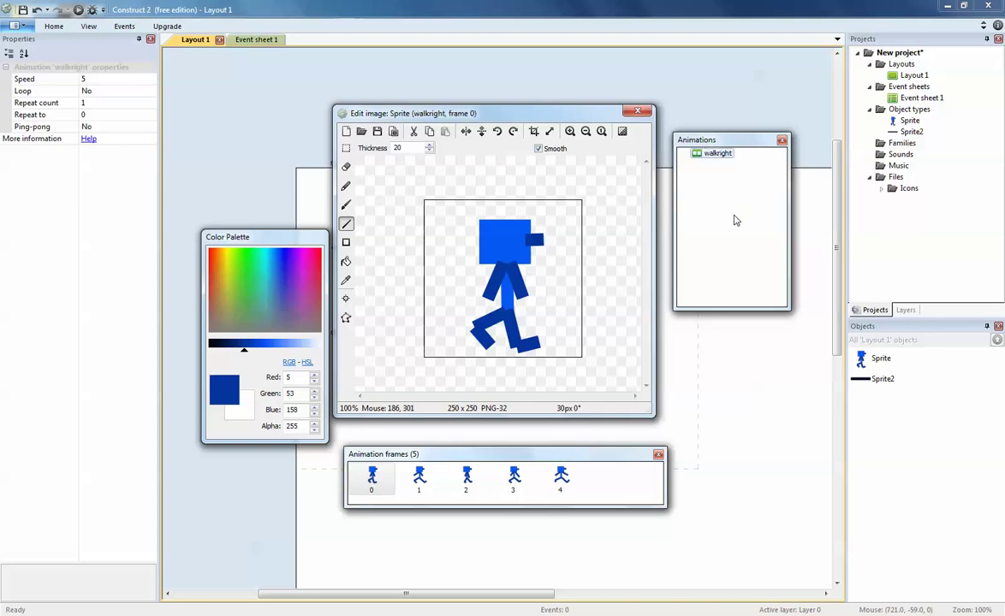
Duplicate walkright as a new animation named walkleft and select it
right_click(722, 155)
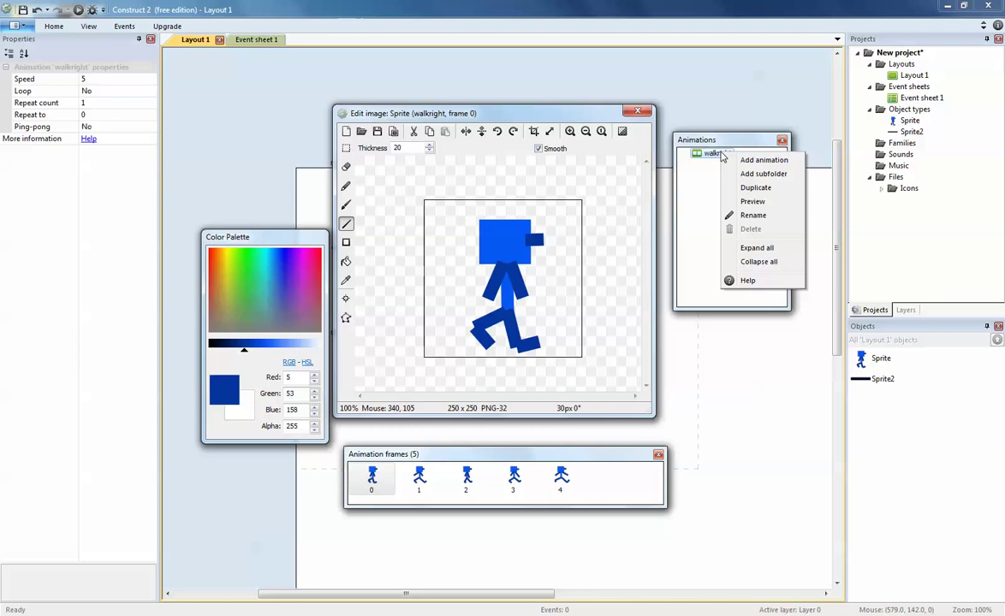
left_click(755, 187)
type("walklef")
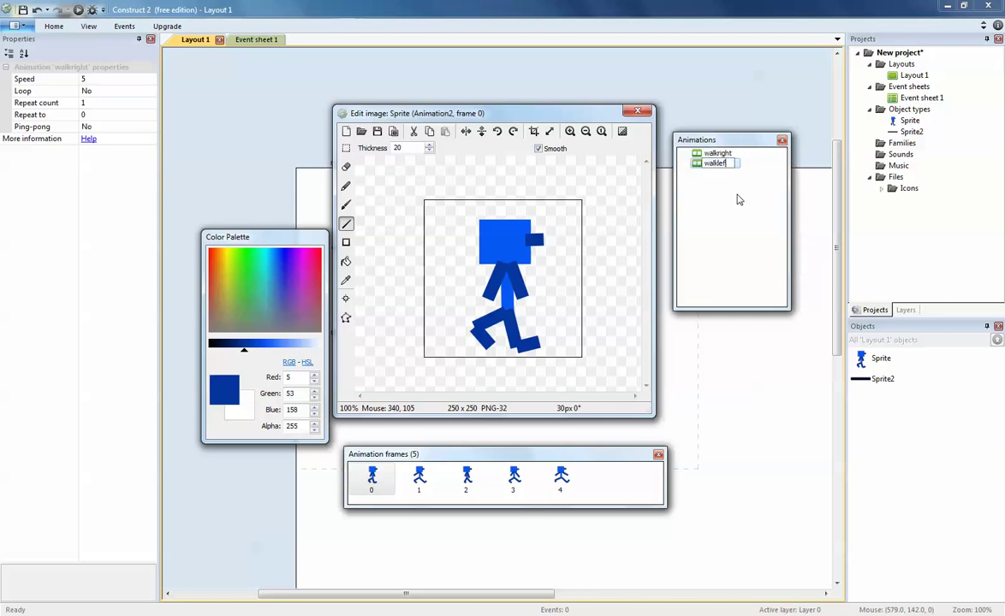
type("t")
key("Return")
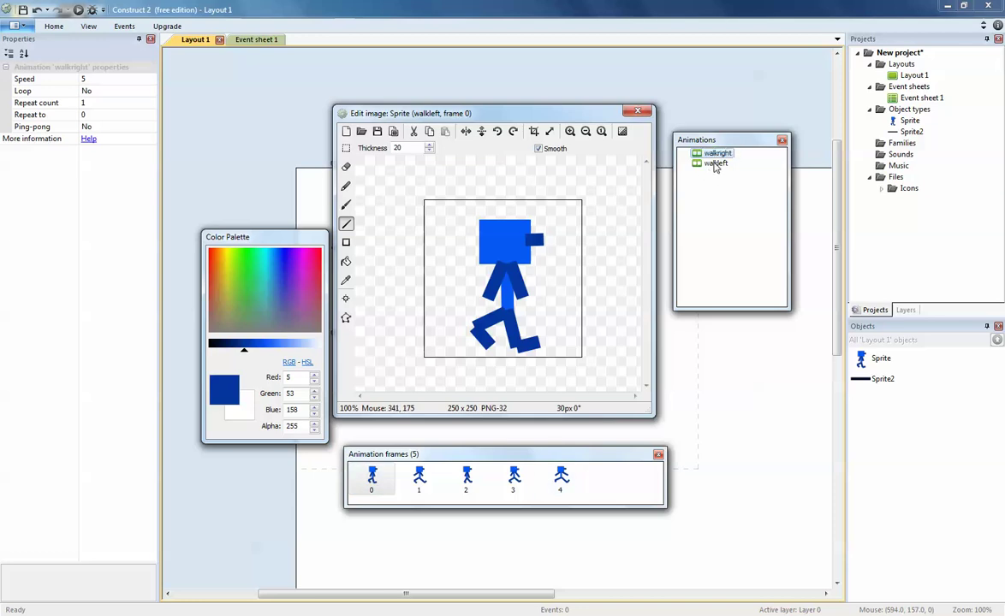
left_click(713, 165)
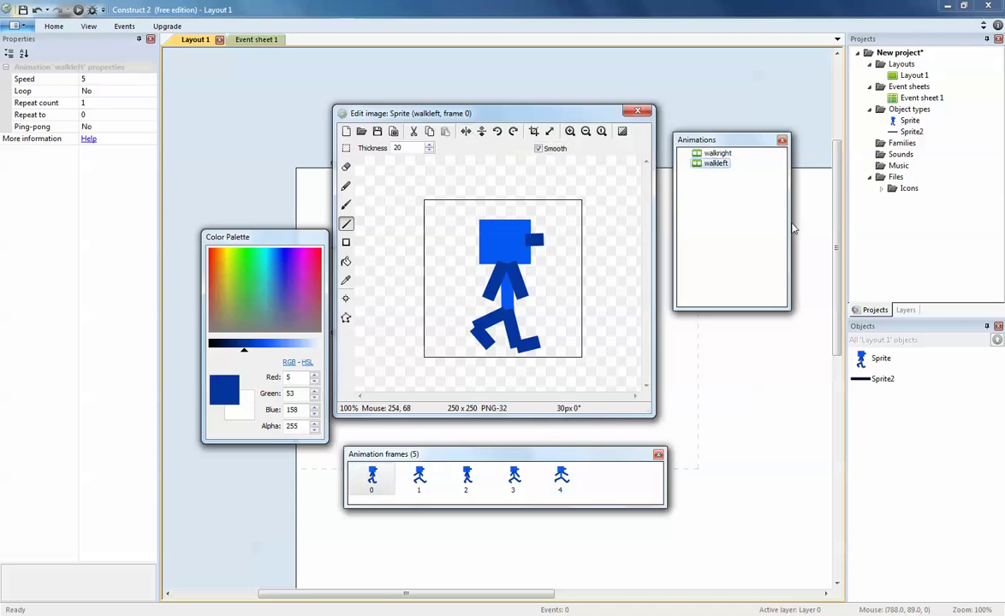
Mirror walkleft frames 1–4 horizontally, then compare them with the walkright animation
left_click(373, 477)
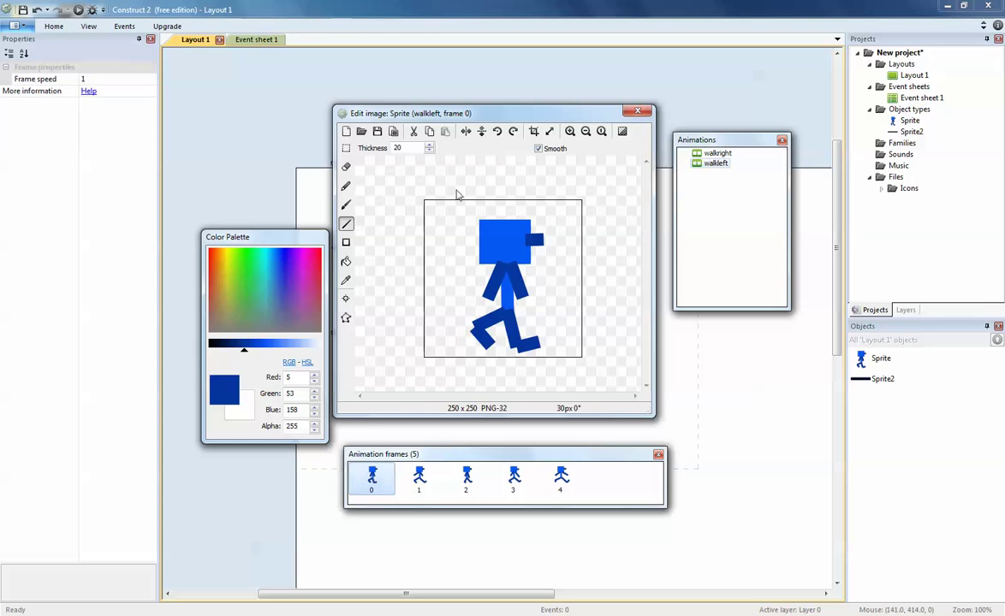
key("Right")
left_click(466, 131)
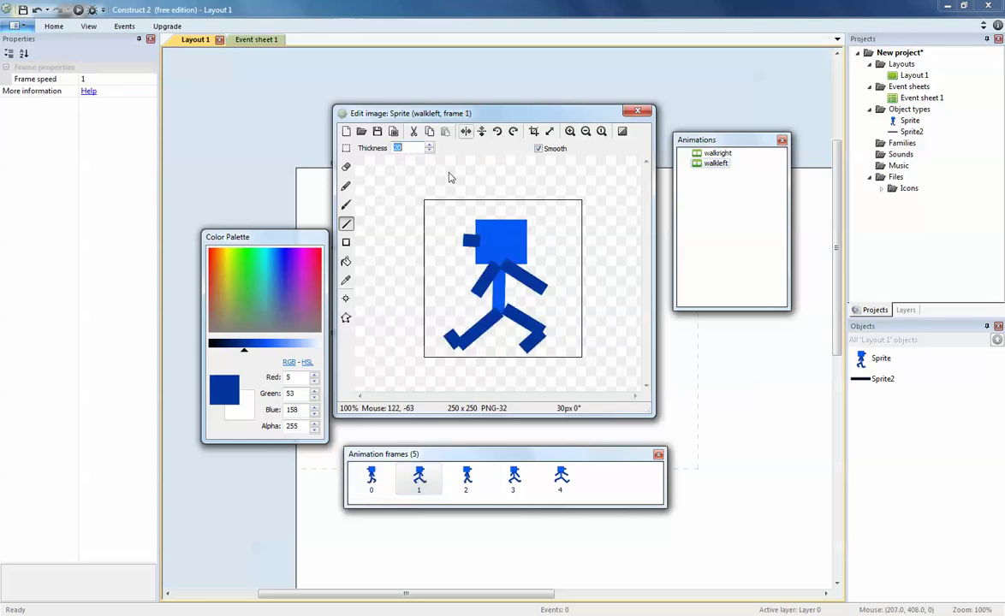
left_click(467, 478)
left_click(466, 131)
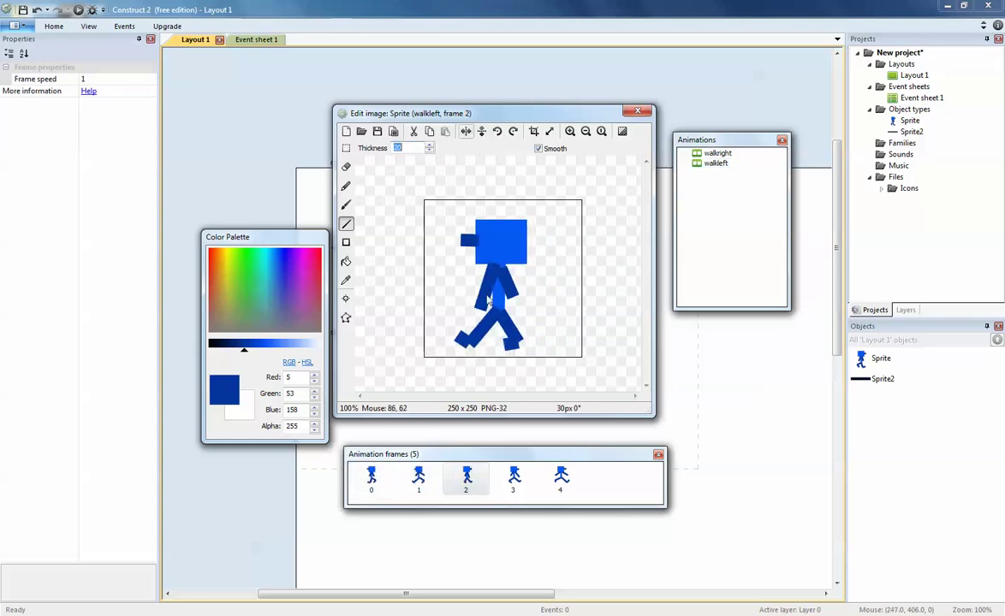
left_click(513, 477)
left_click(466, 131)
left_click(561, 478)
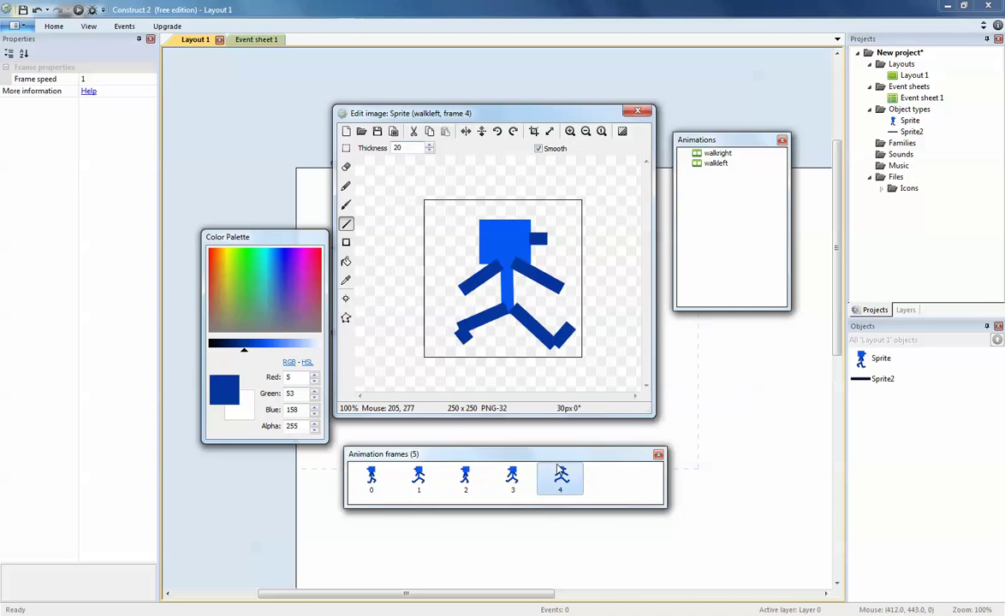
left_click(465, 131)
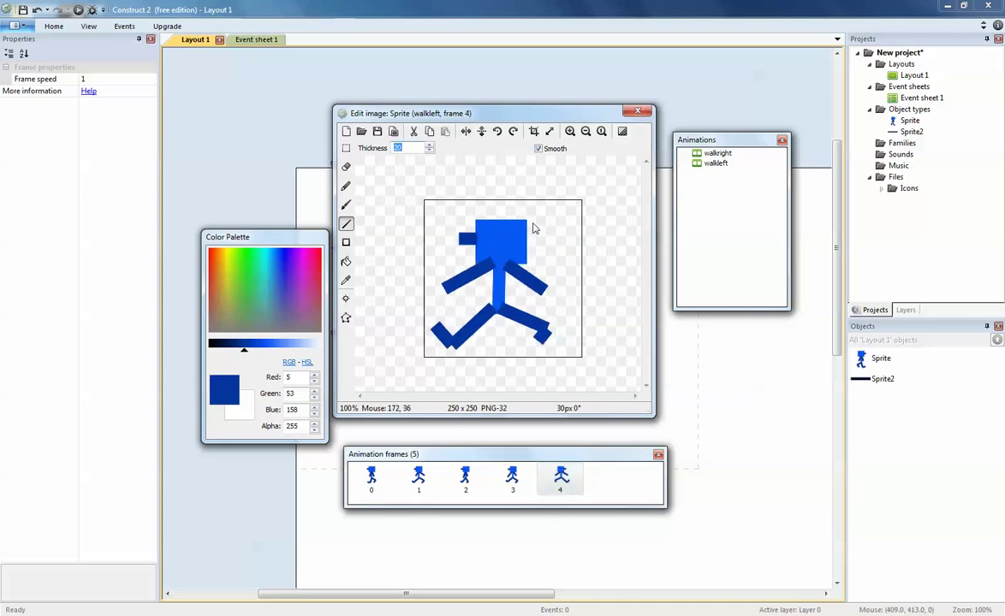
left_click(717, 153)
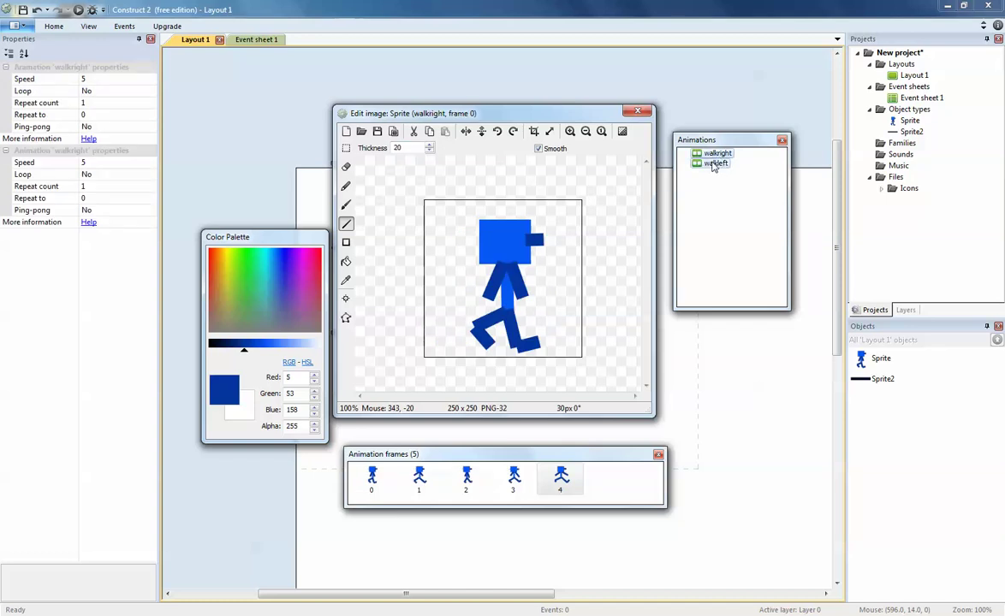
left_click(715, 164)
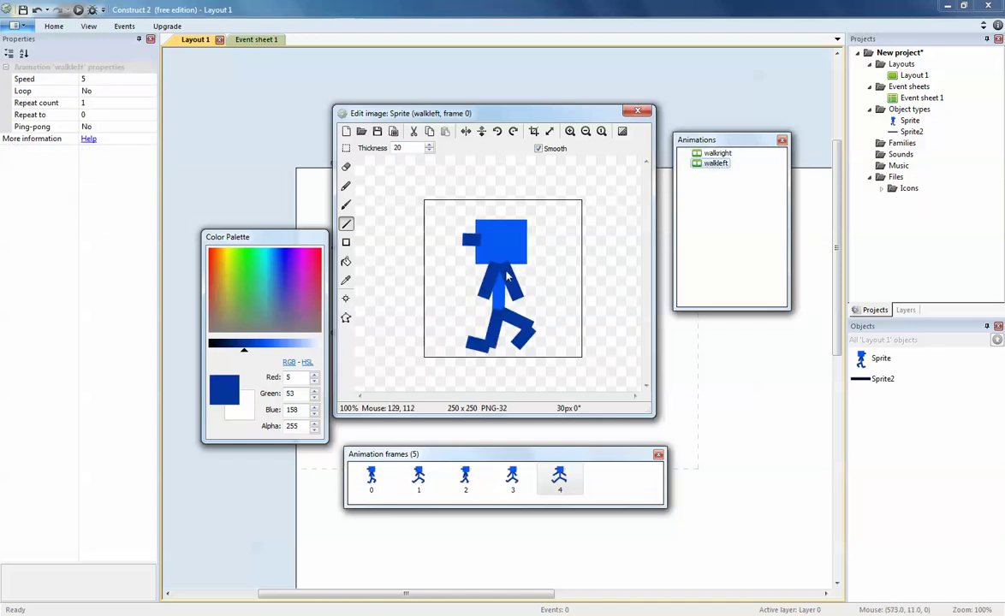
Close the image editor, then reopen it to check the sprite's origin points and close it again
left_click(637, 112)
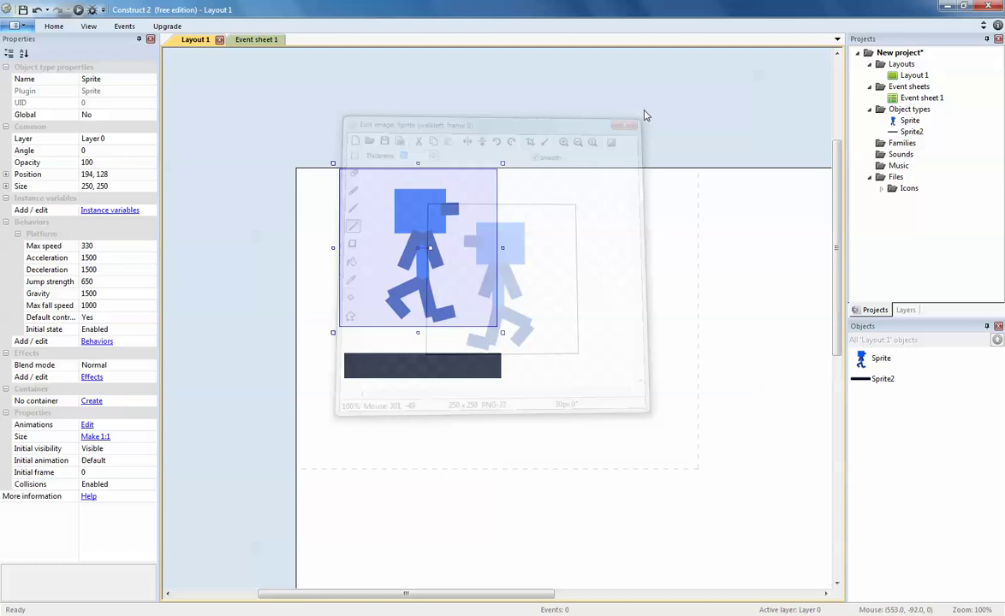
left_click(556, 233)
left_click_drag(432, 237, 431, 225)
key("ctrl+z")
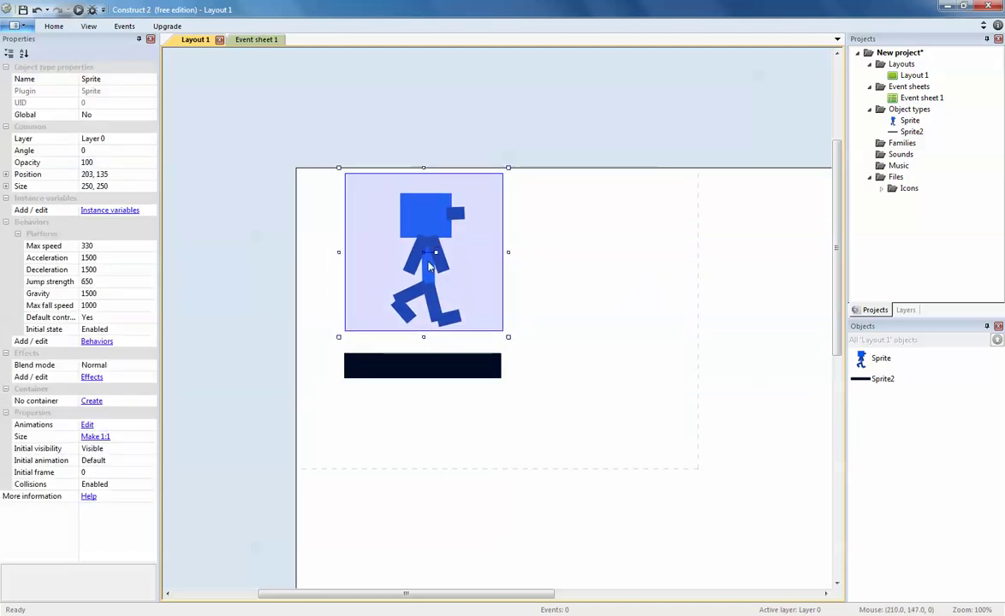
double_click(428, 221)
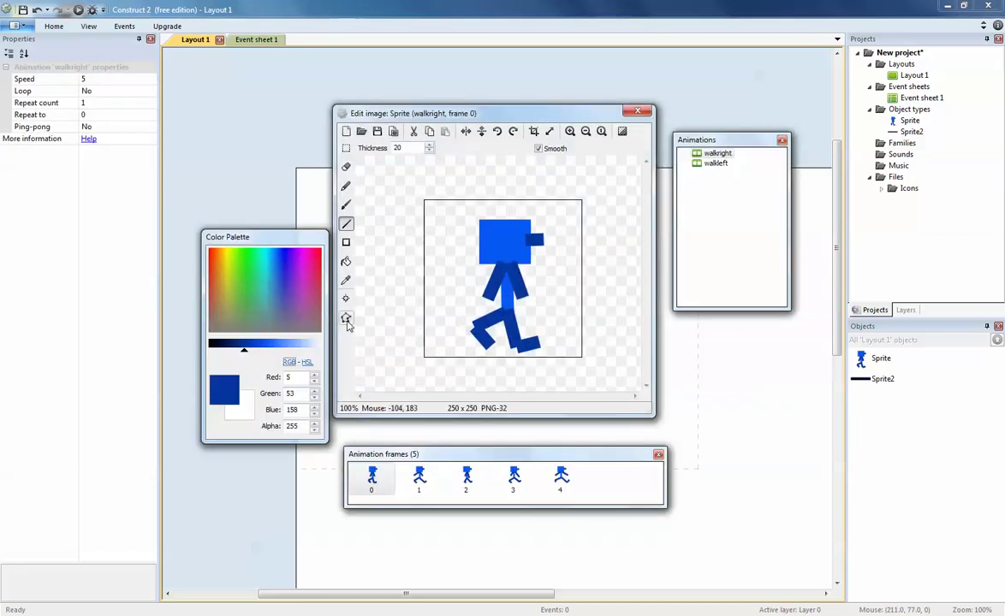
left_click(346, 318)
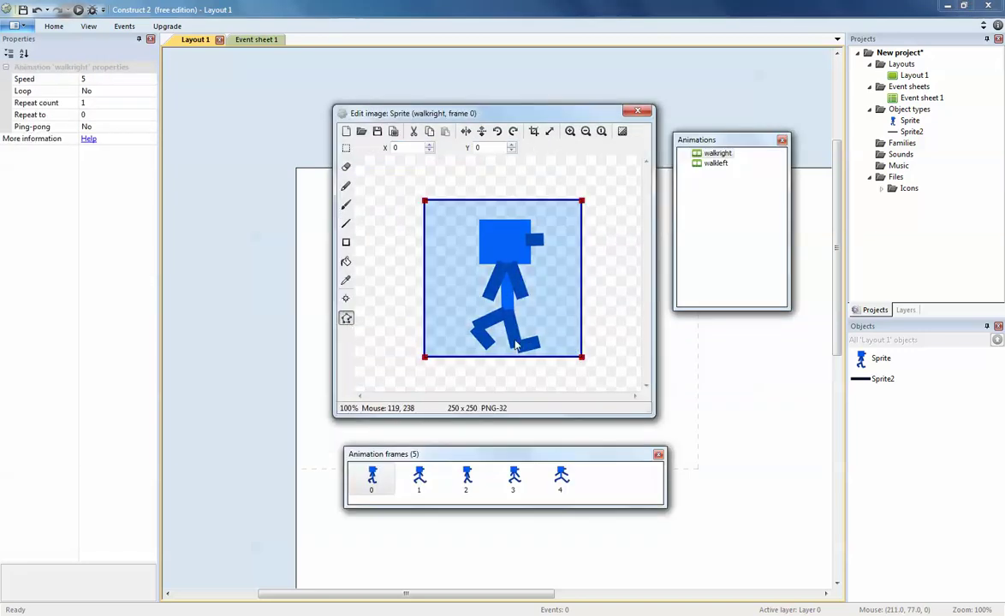
left_click(637, 110)
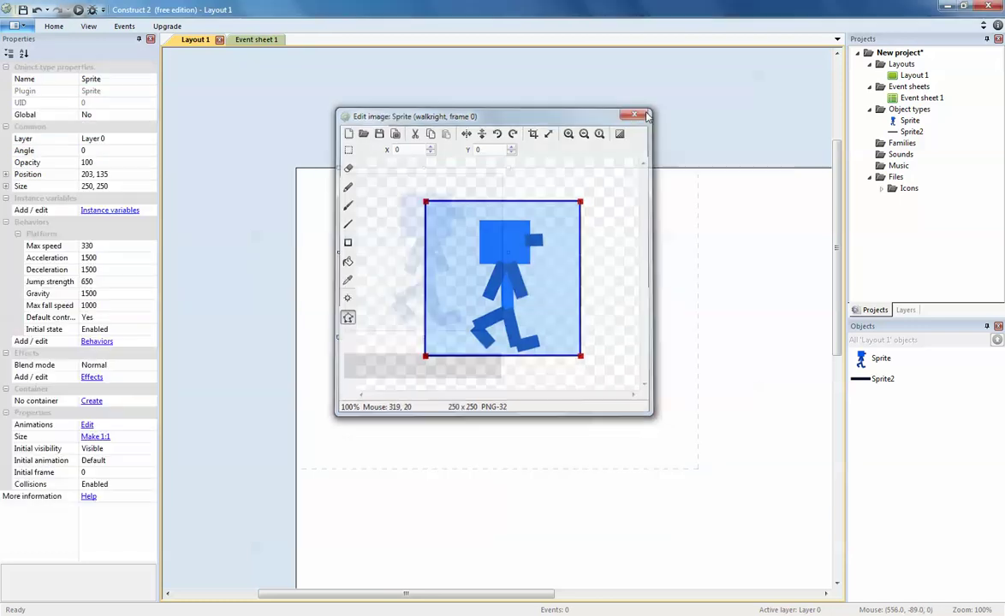
Shrink the stick-figure sprite to about 101 × 108 and position it just above the platform
left_click(642, 348)
left_click_drag(433, 229, 432, 226)
left_click_drag(506, 164, 410, 260)
left_click_drag(378, 292, 402, 293)
left_click(405, 218)
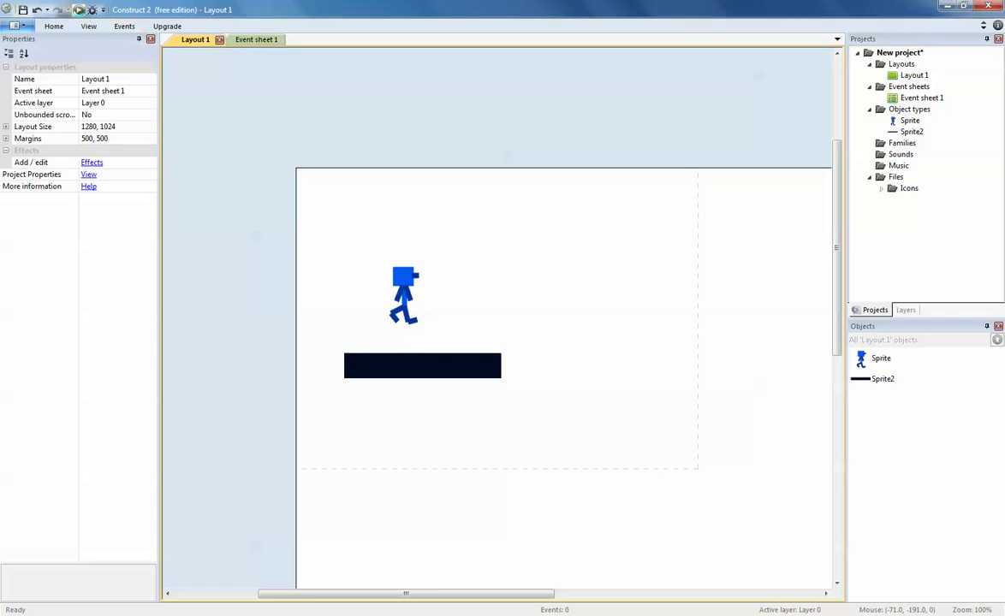
Preview the layout in Firefox, walking and jumping left and right with the arrow keys, then close it
left_click(78, 9)
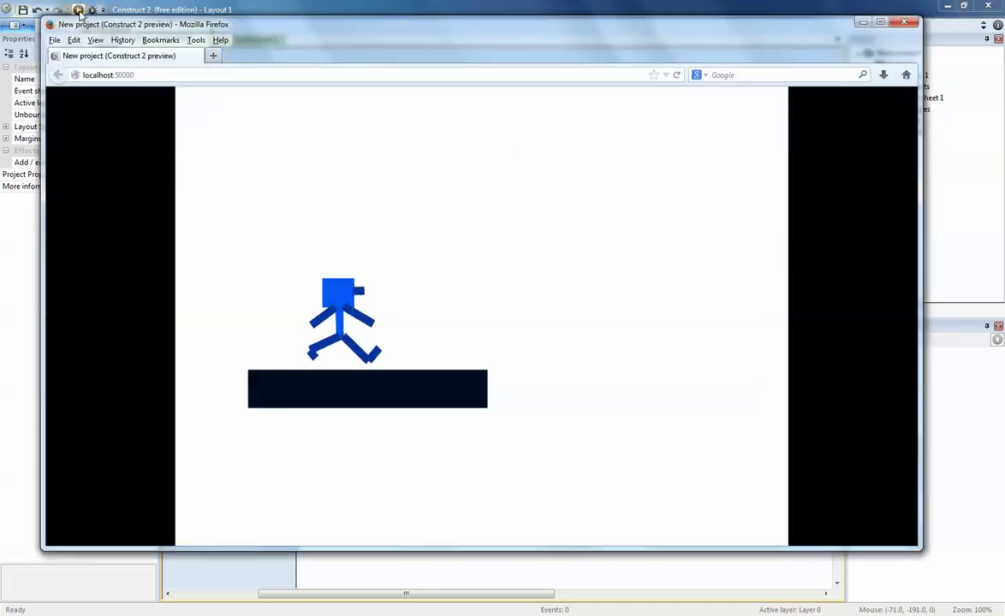
key("Right")
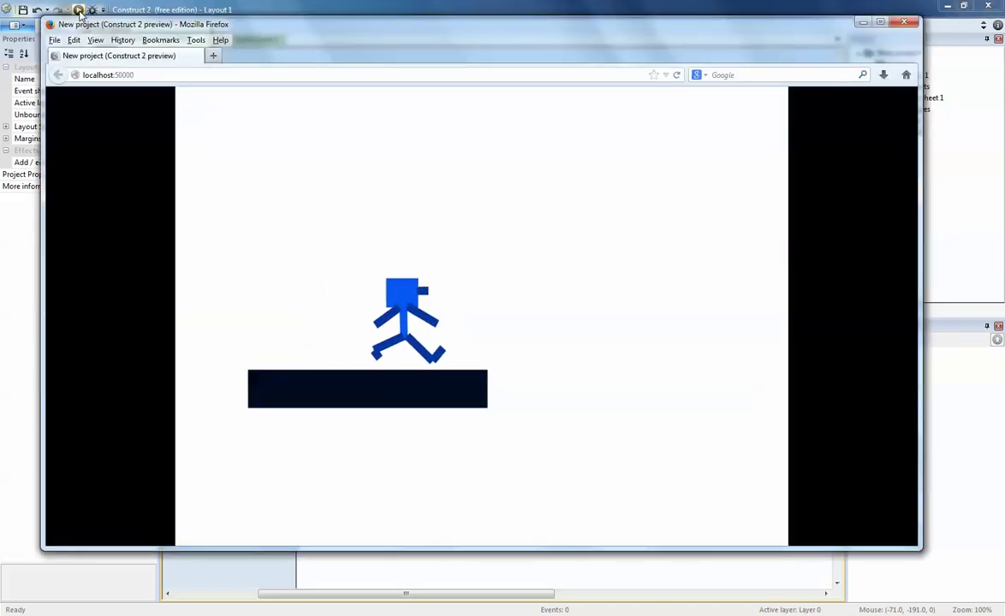
key("Left")
key("Right")
key("Up")
key("Left")
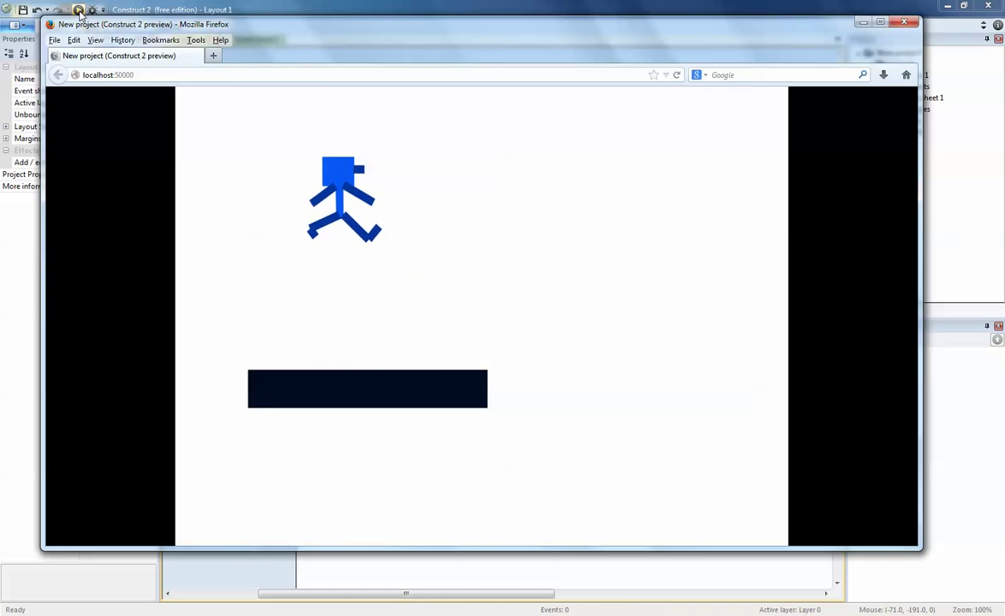
key("Up")
key("Right")
key("Left")
key("Right")
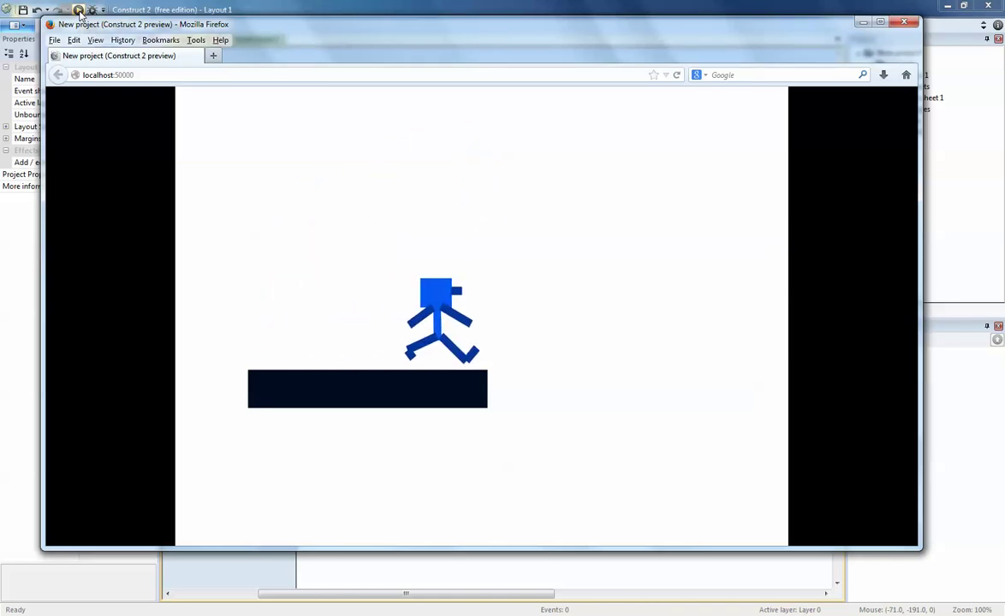
key("Left")
key("Right")
key("Left")
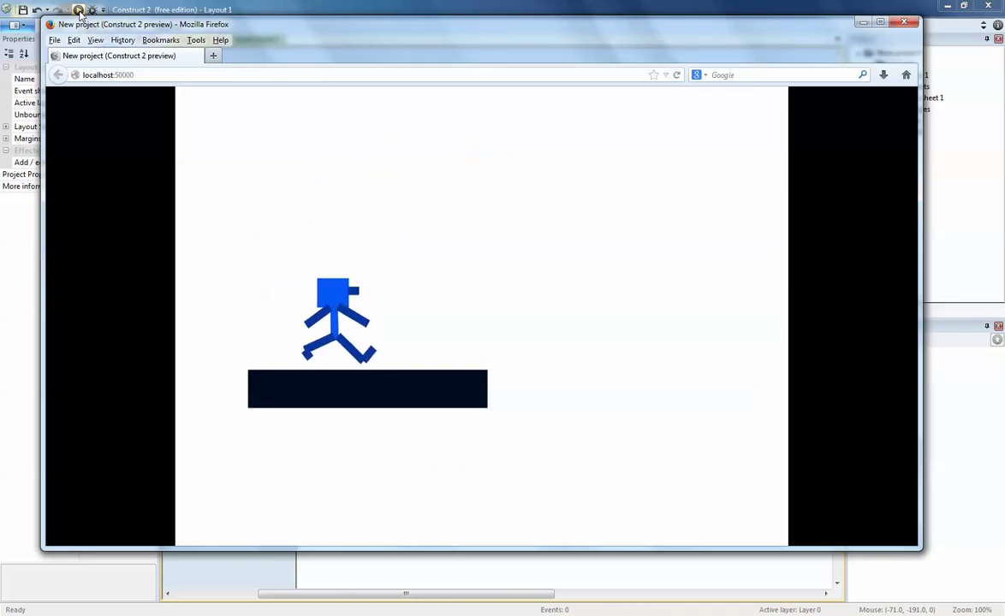
key("Right")
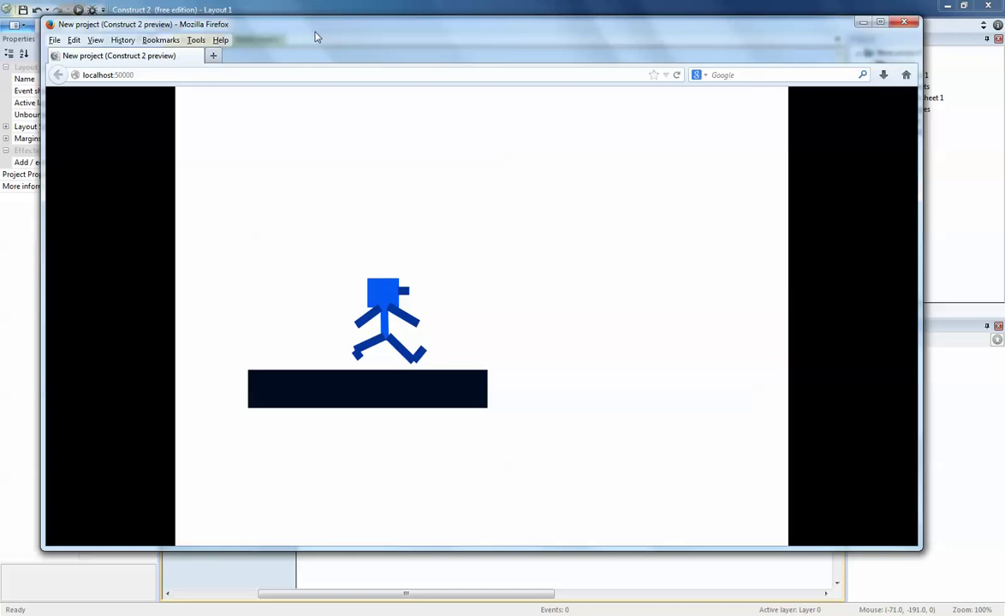
left_click(905, 23)
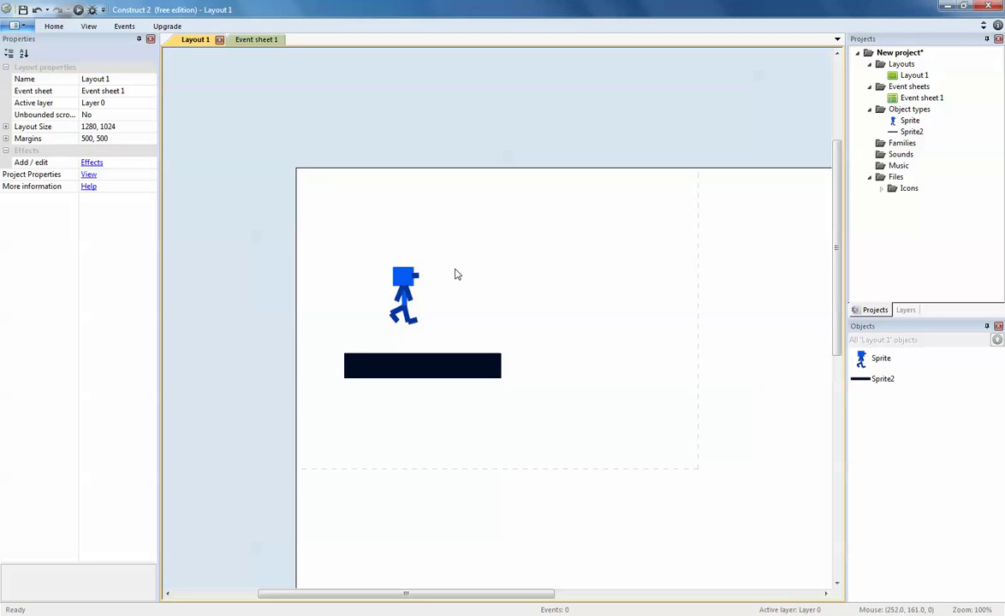
Start adding an event on Event sheet 1, cancel it, and return to Layout 1
left_click(254, 40)
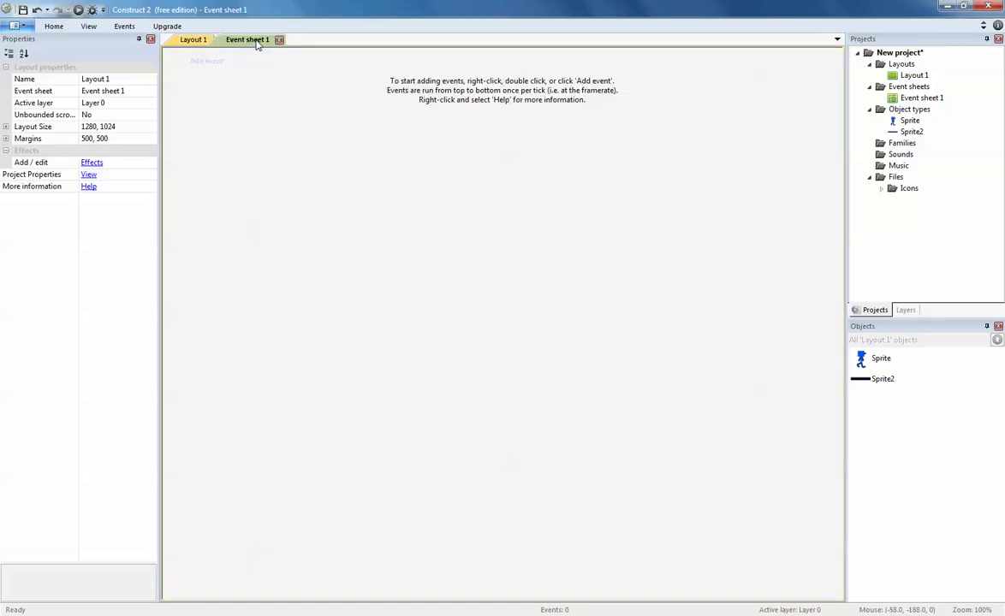
left_click(208, 62)
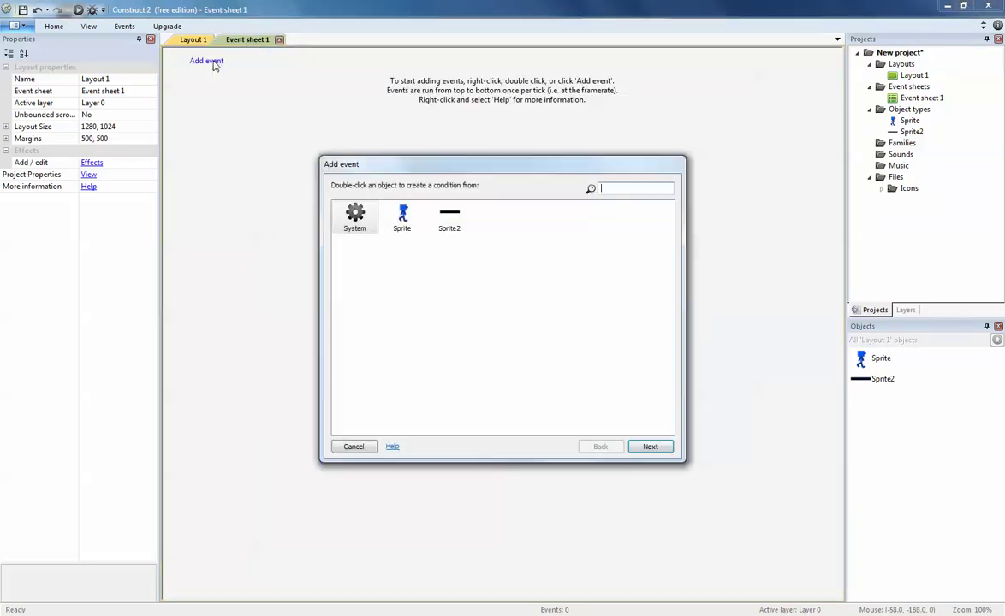
left_click(353, 446)
left_click(194, 40)
Insert a Keyboard object into the project via Insert new object, then return to Event sheet 1
right_click(546, 204)
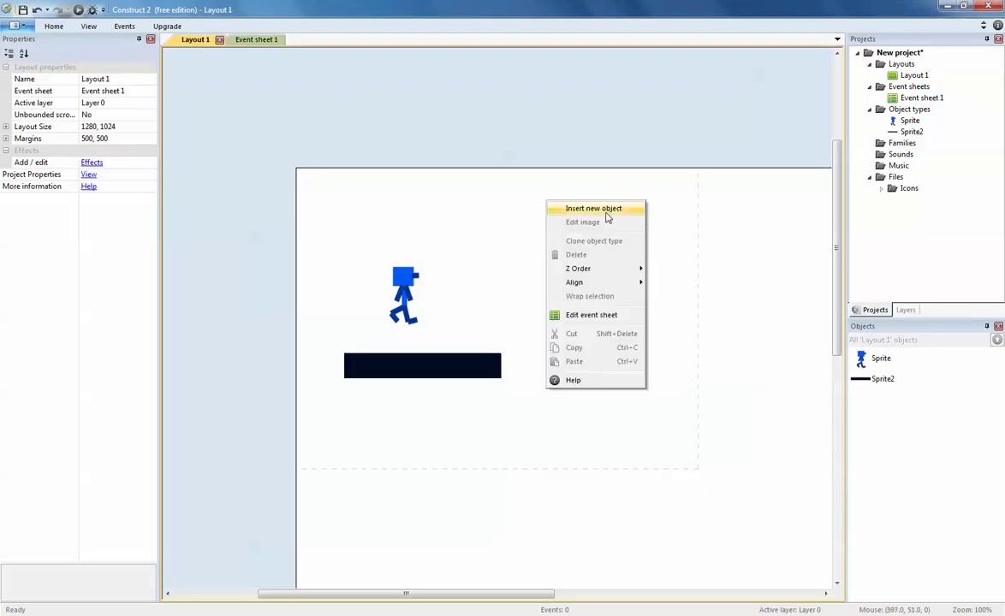
left_click(601, 212)
left_click_drag(531, 166, 732, 103)
left_click_drag(864, 169, 864, 224)
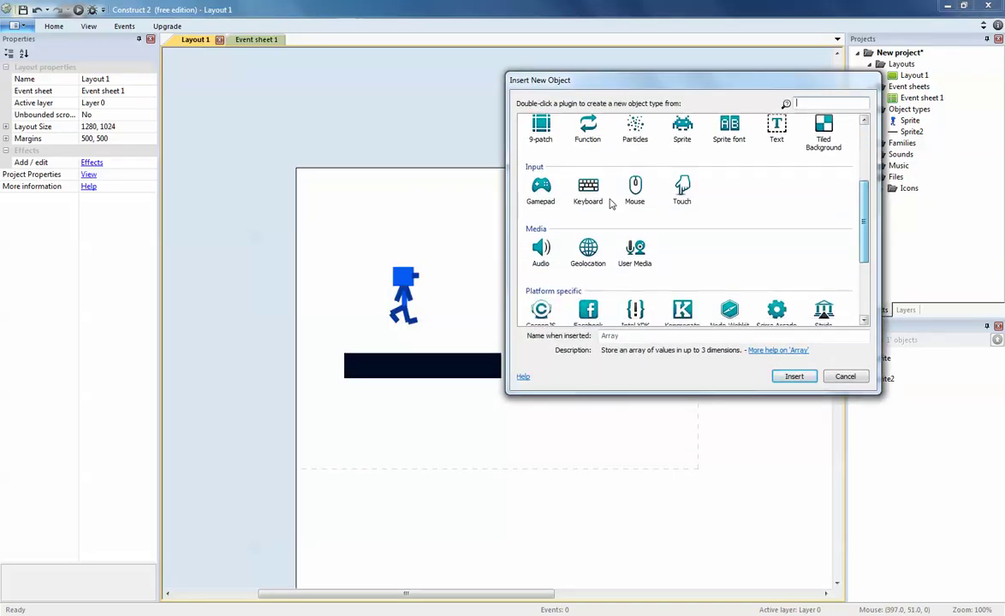
left_click(587, 190)
double_click(587, 190)
left_click(253, 63)
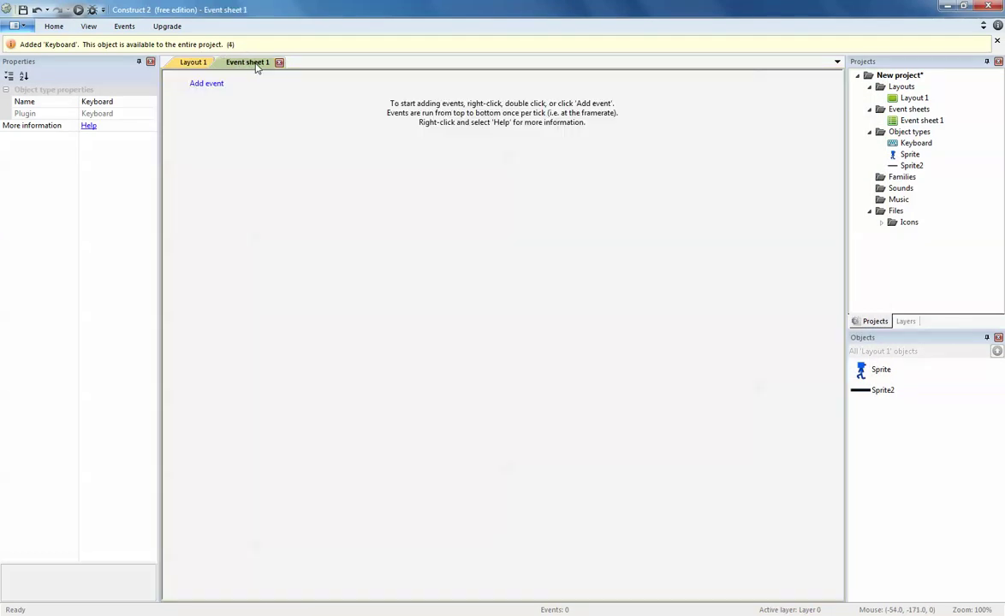
Add a Keyboard 'Right arrow is down' event
left_click(217, 85)
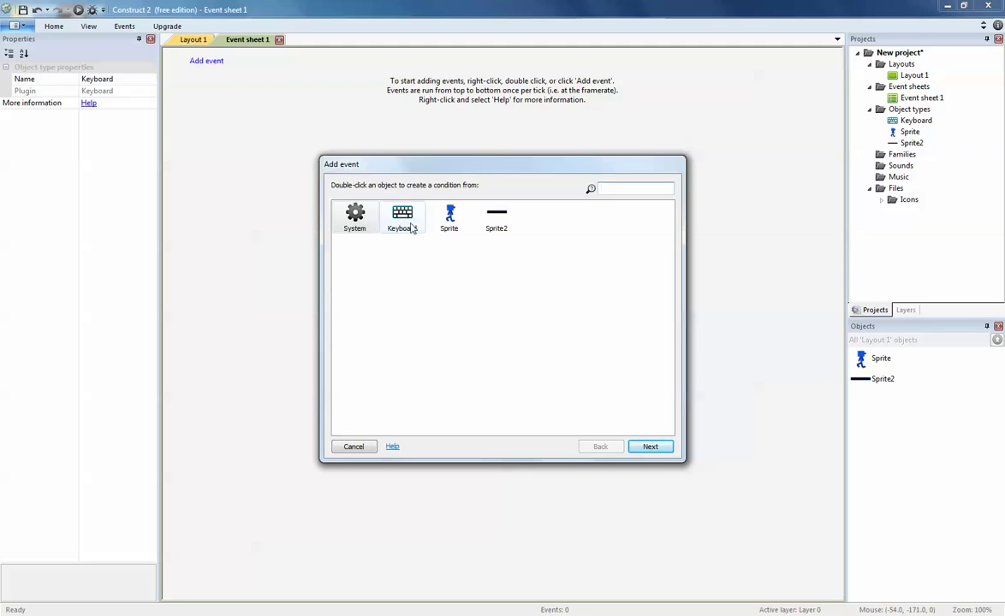
double_click(407, 223)
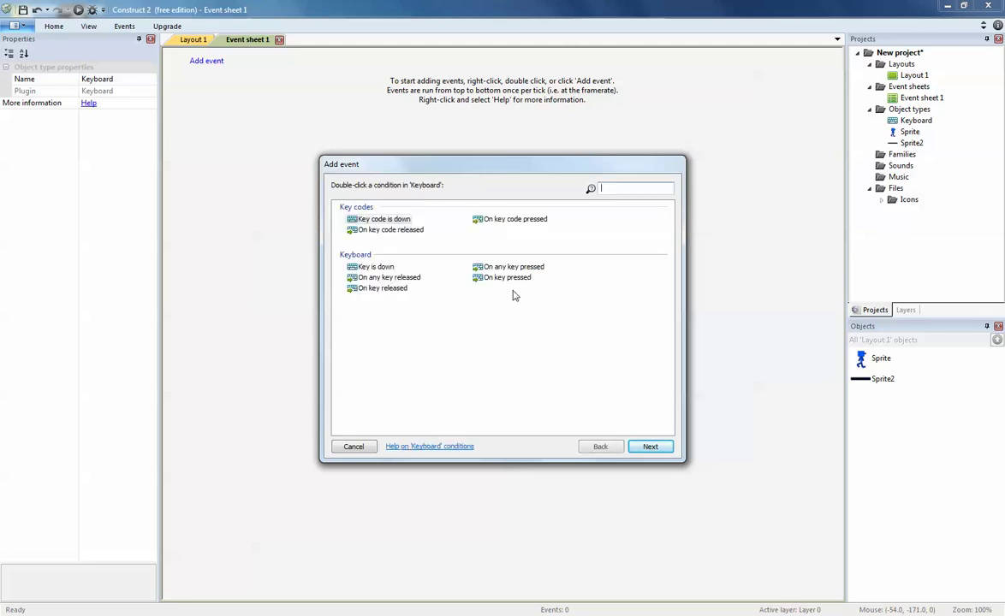
double_click(375, 267)
left_click(533, 312)
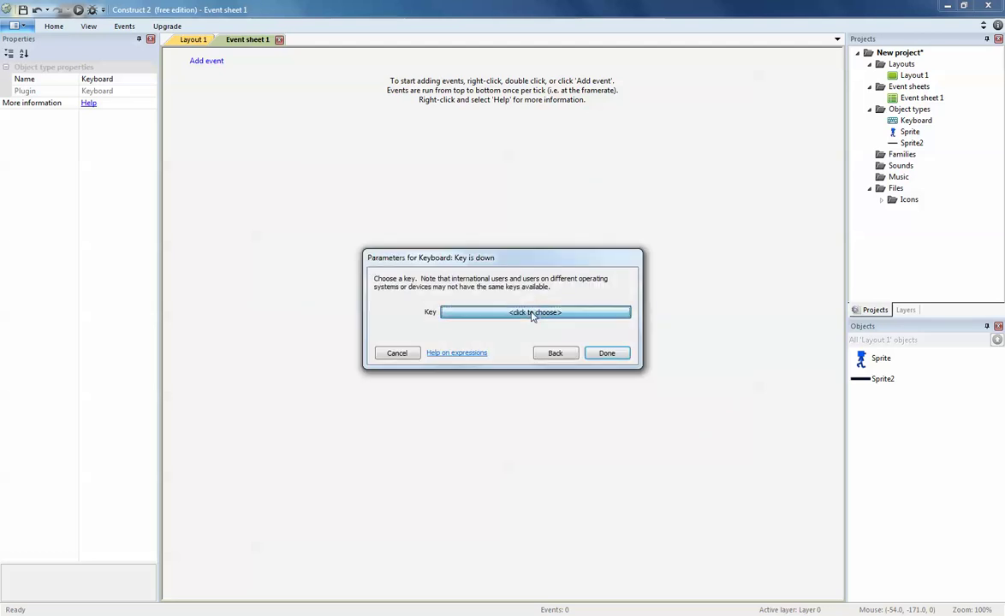
key("Right")
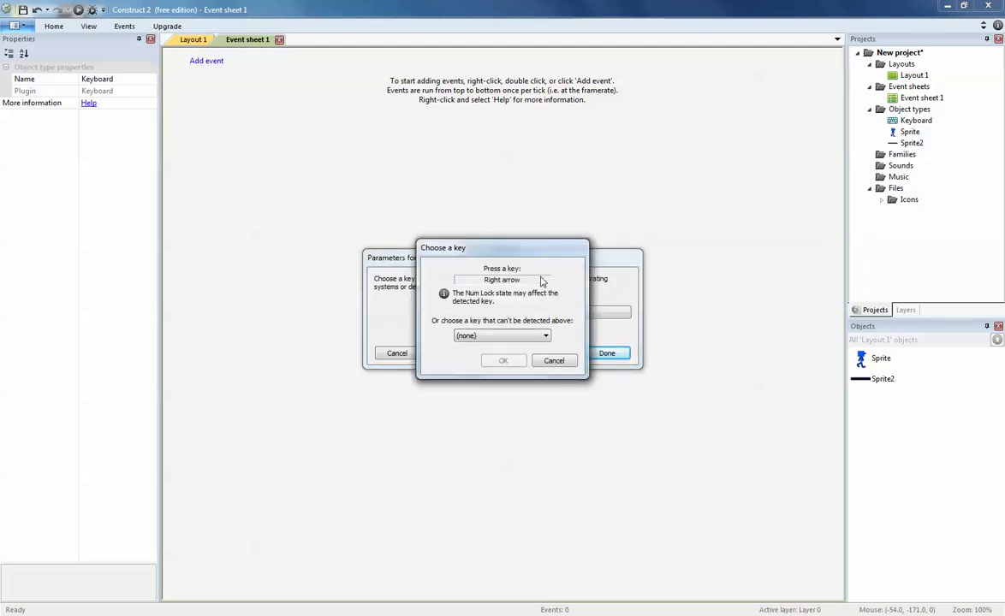
left_click(505, 360)
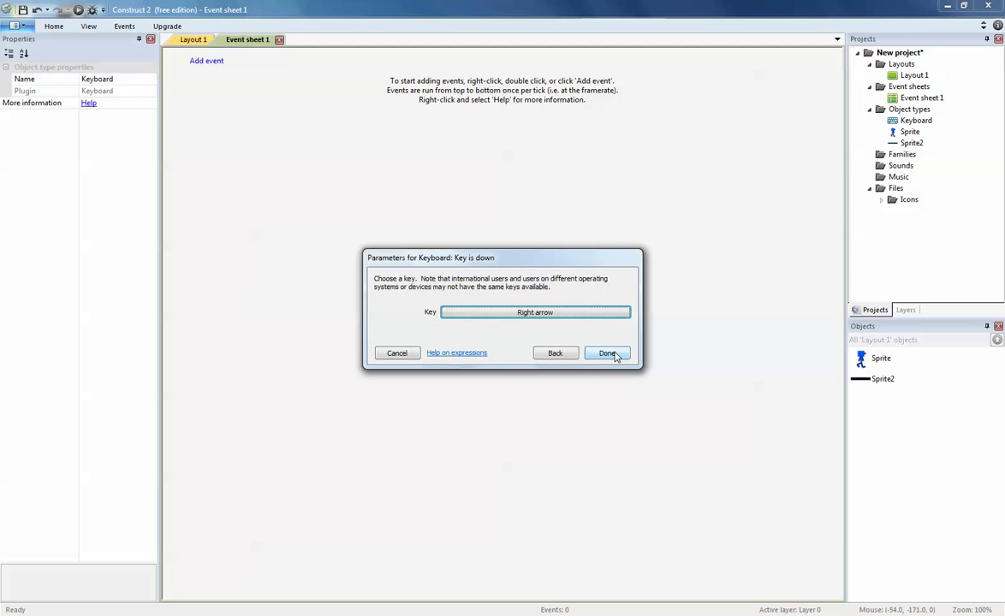
left_click(601, 352)
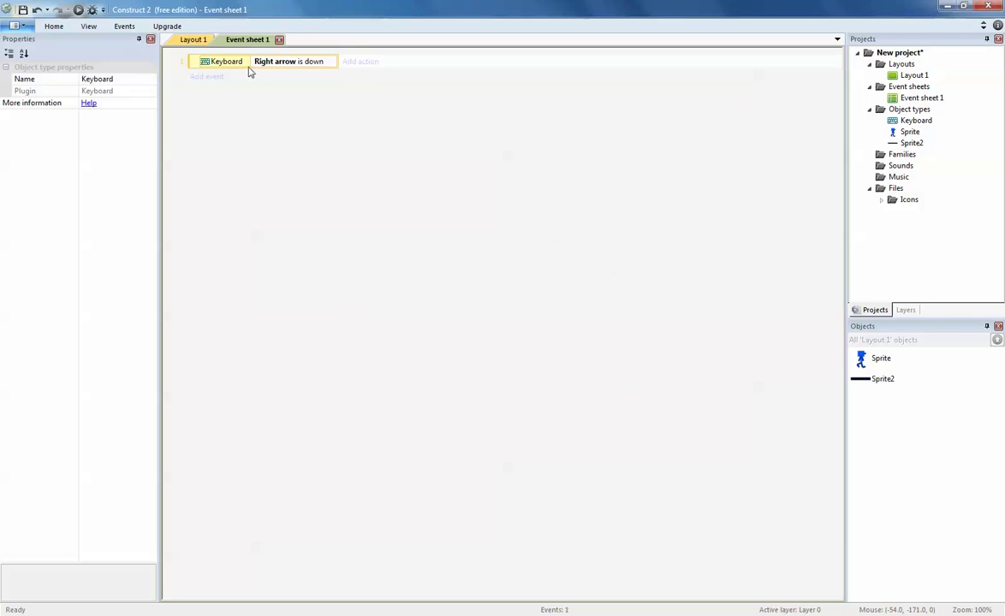
Give that event a Sprite Set animation action to "walkright" and launch a preview
left_click(360, 65)
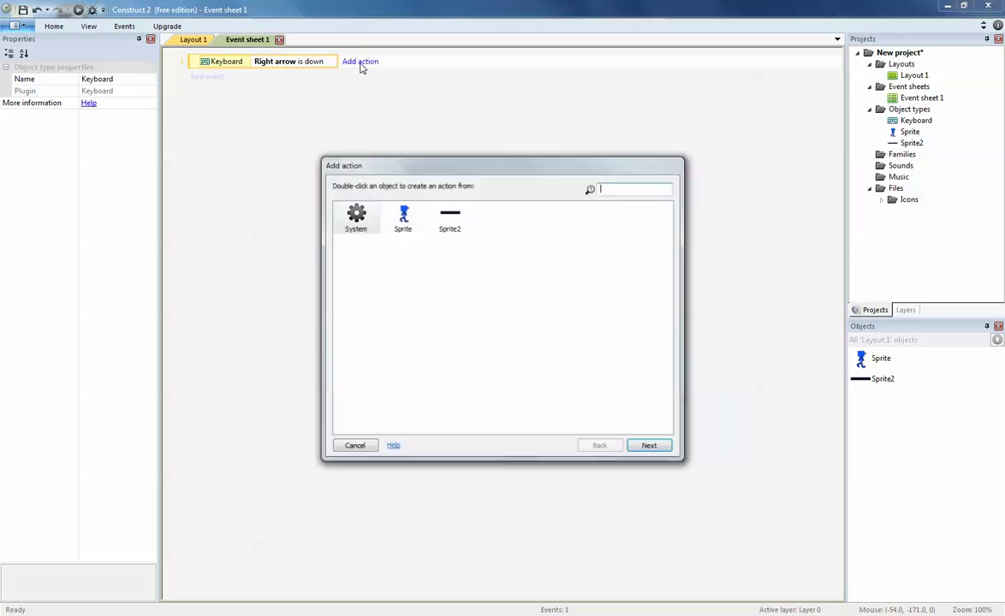
double_click(402, 216)
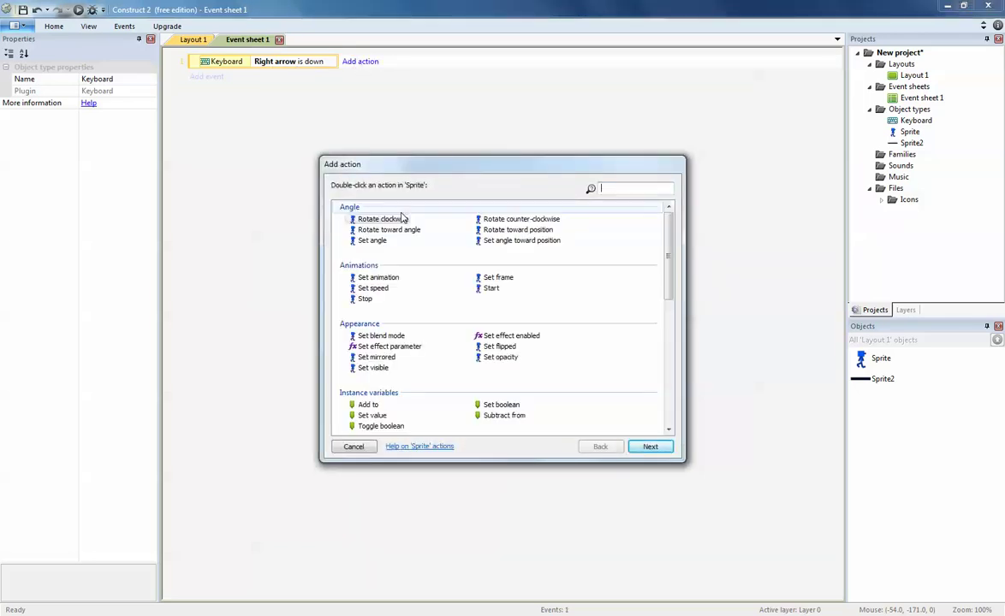
double_click(385, 278)
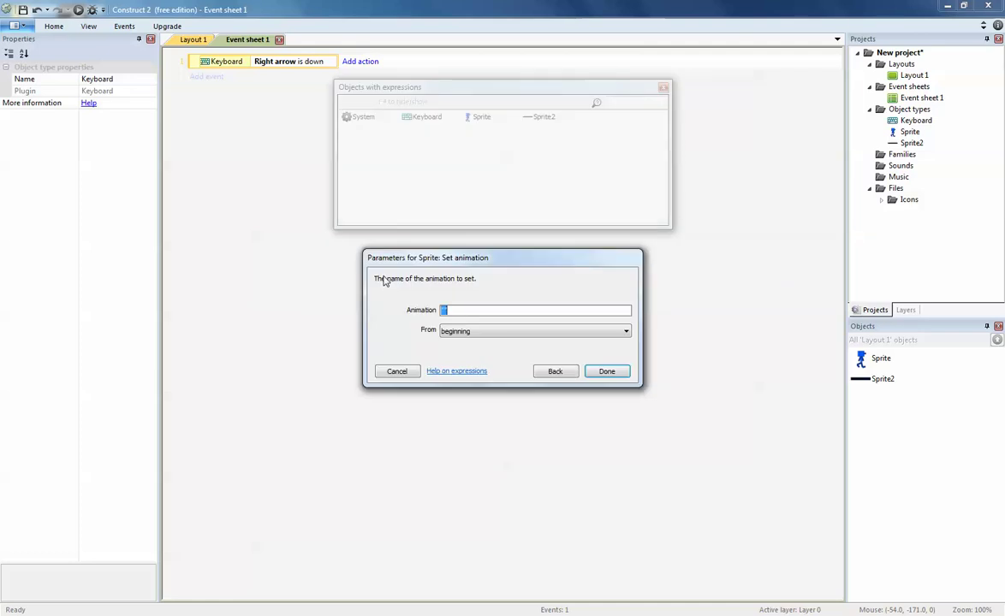
left_click(516, 316)
left_click(607, 371)
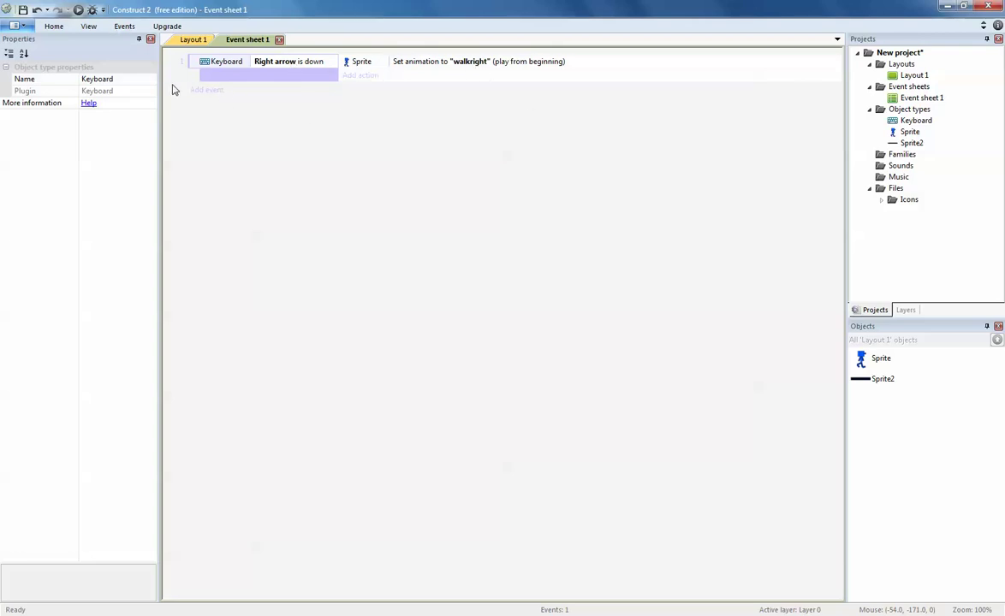
left_click(77, 10)
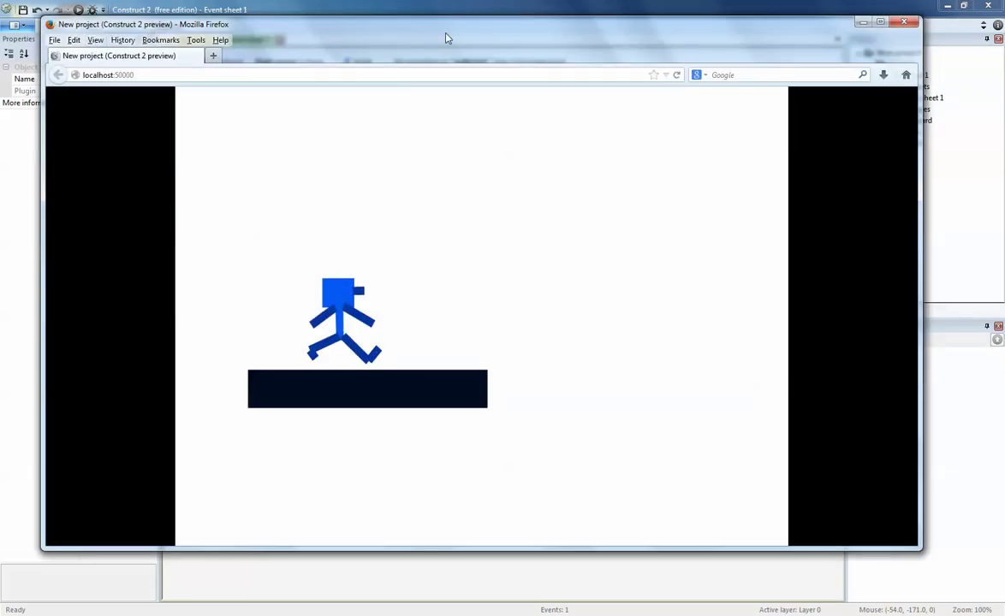
Hold the Right arrow so the stick figure walks right off the end of the platform
key("Right")
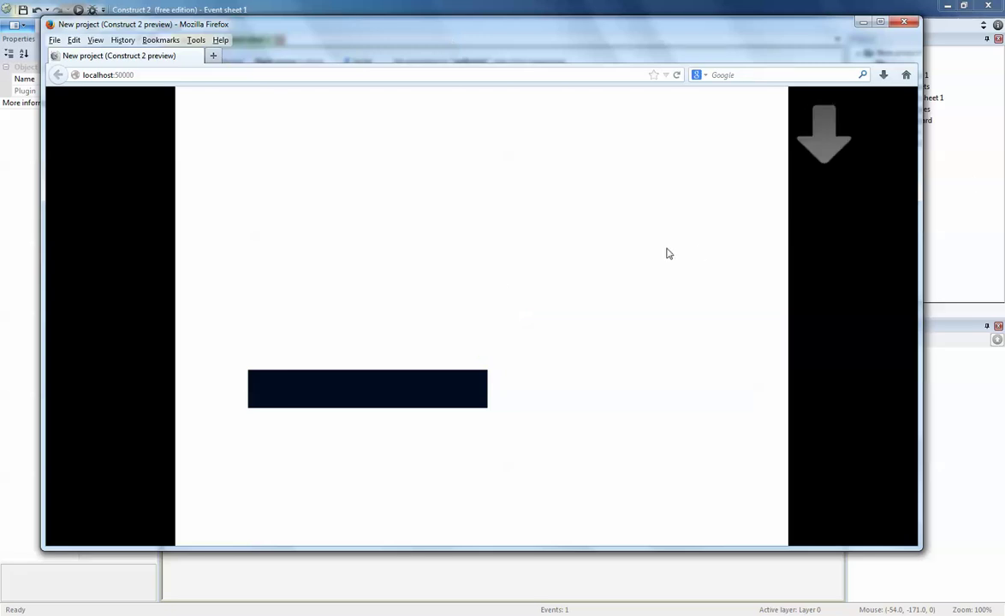
Close the preview and add a Keyboard 'Left arrow is down' event
left_click(904, 21)
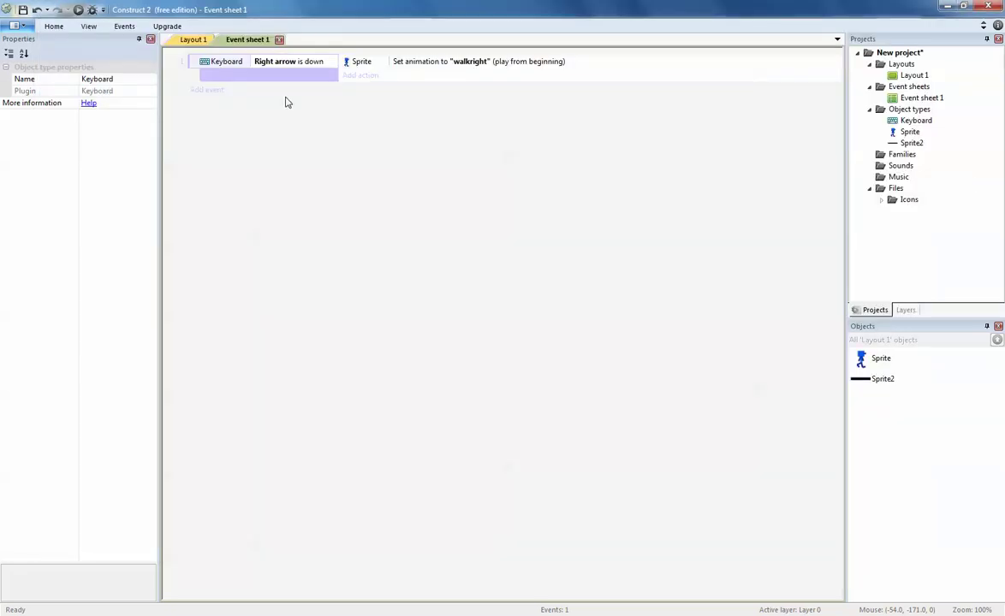
left_click(210, 89)
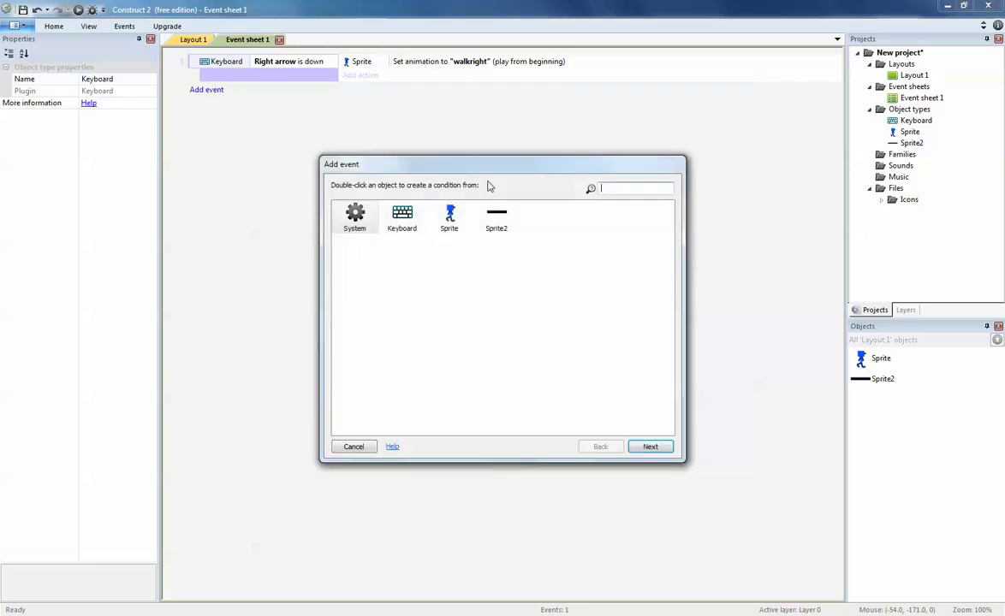
double_click(396, 224)
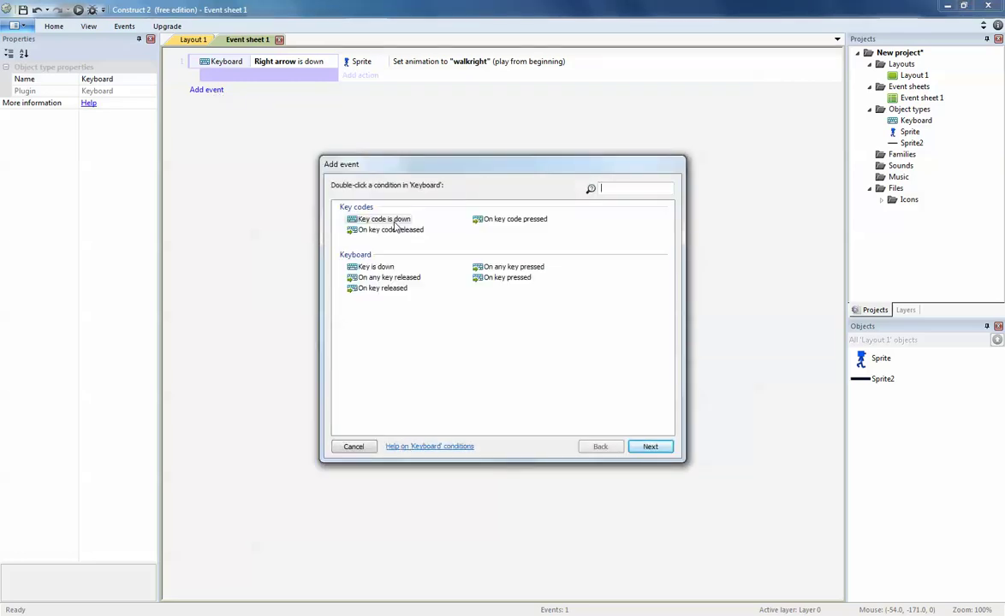
double_click(377, 267)
left_click(514, 312)
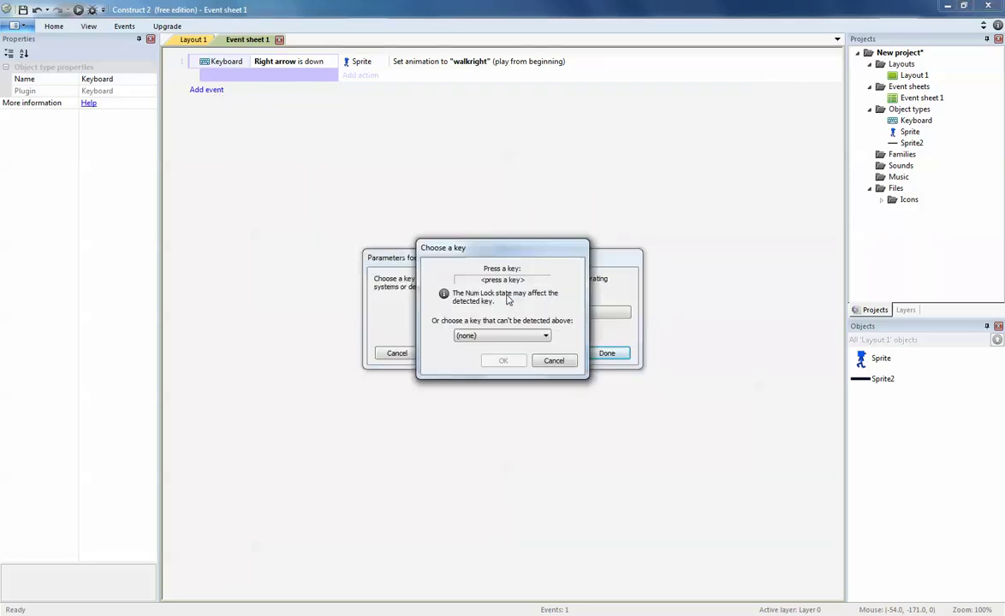
key("Left")
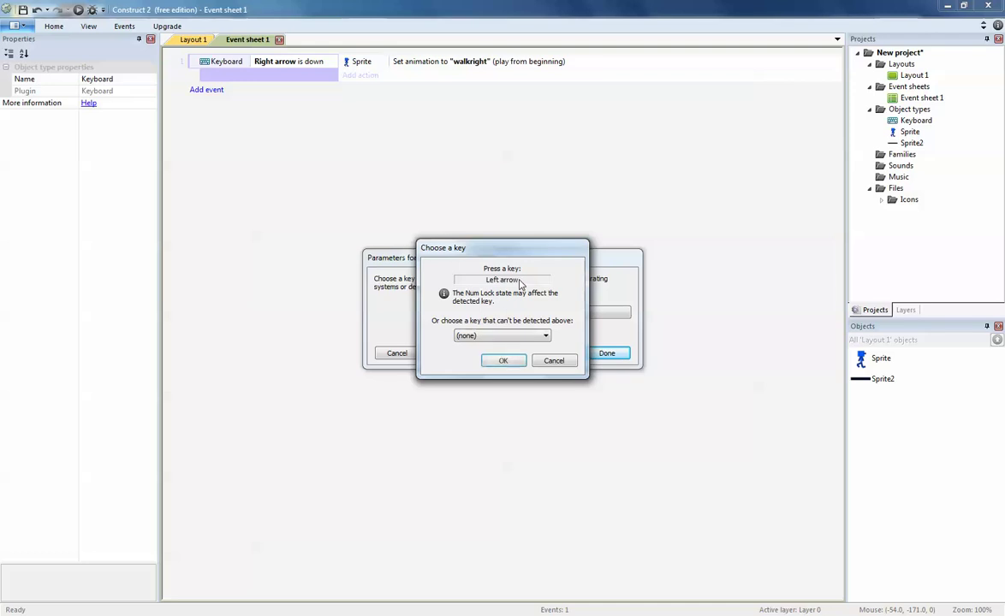
left_click(507, 362)
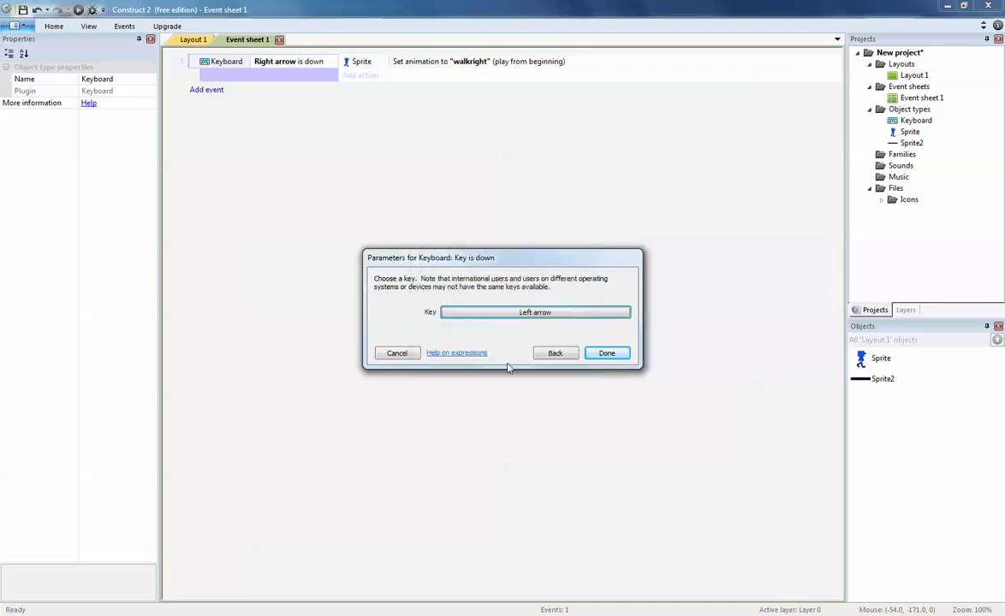
left_click(591, 354)
Give the Left arrow event a Sprite Set animation action to "walkleft"
left_click(360, 91)
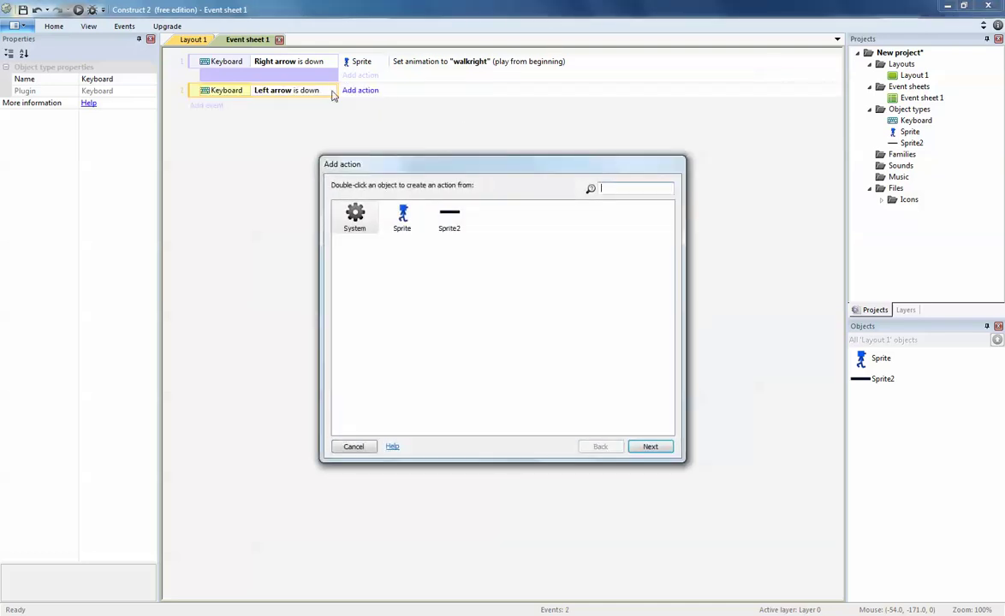
double_click(404, 219)
double_click(393, 277)
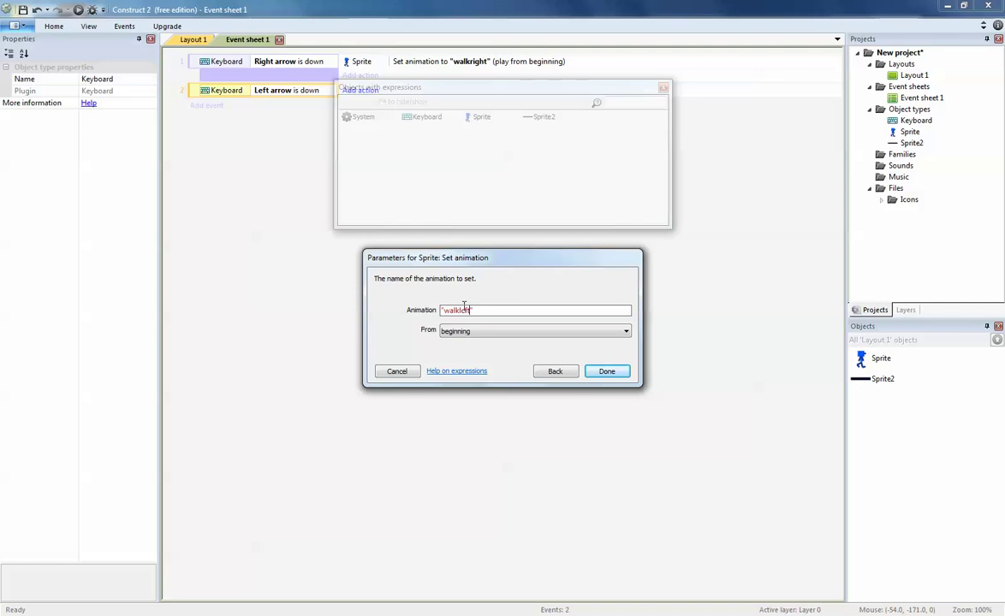
left_click(606, 372)
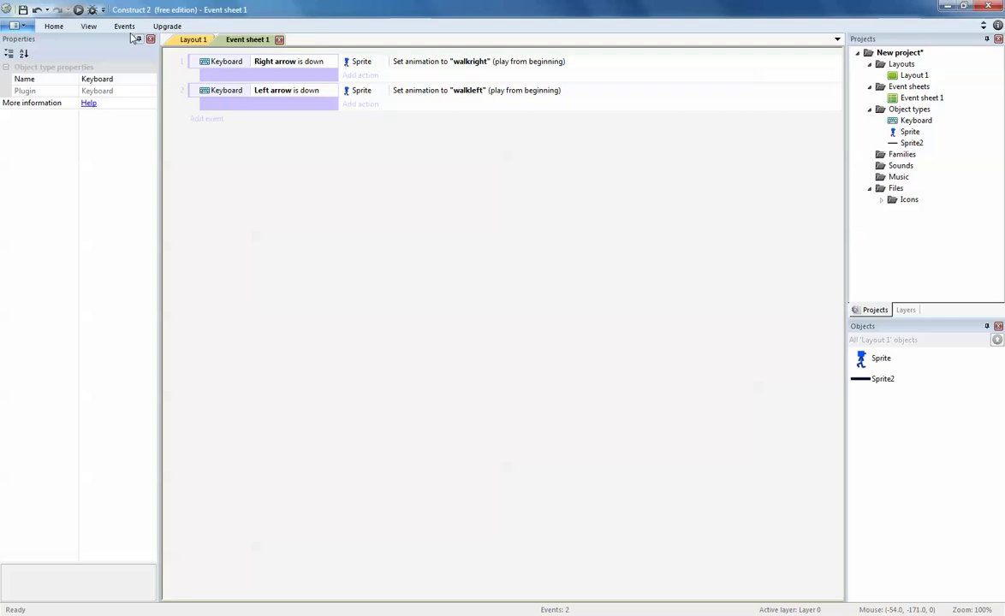
Preview the game, walking and jumping both ways to check the walkright and walkleft animations, then close it
left_click(78, 10)
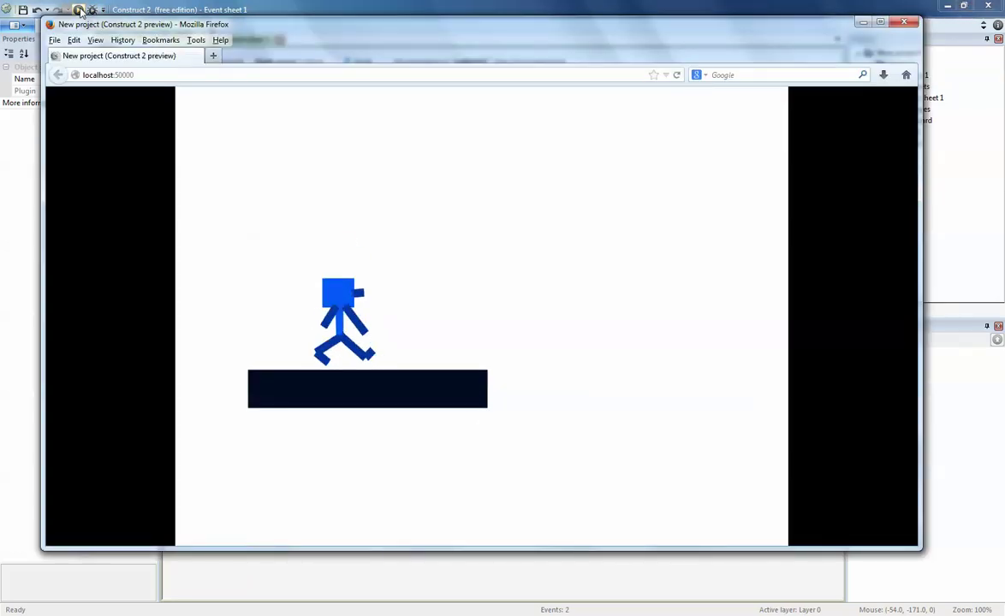
key("Left")
key("Right")
key("Left")
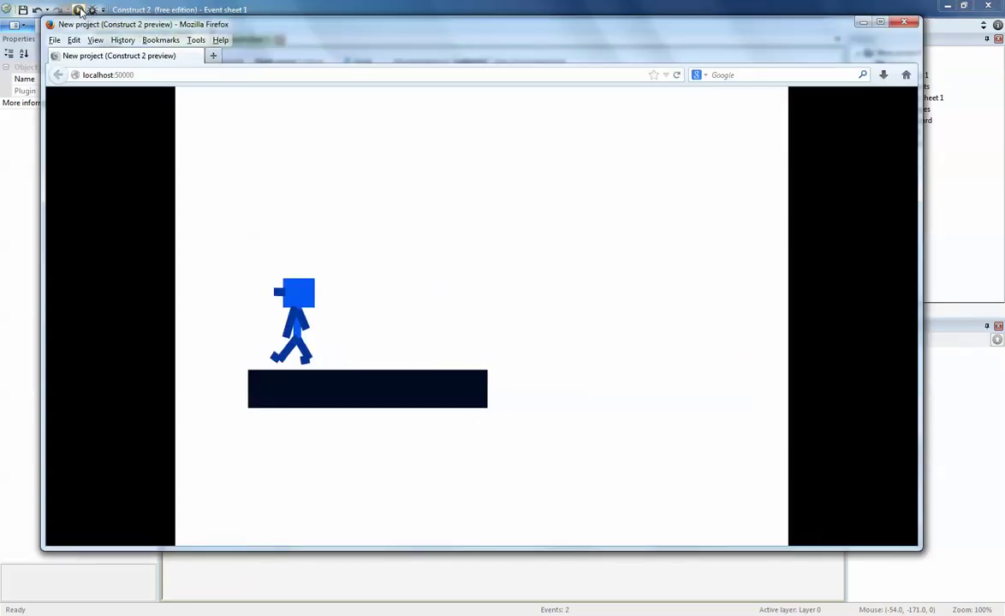
key("Right")
key("Left")
key("Right")
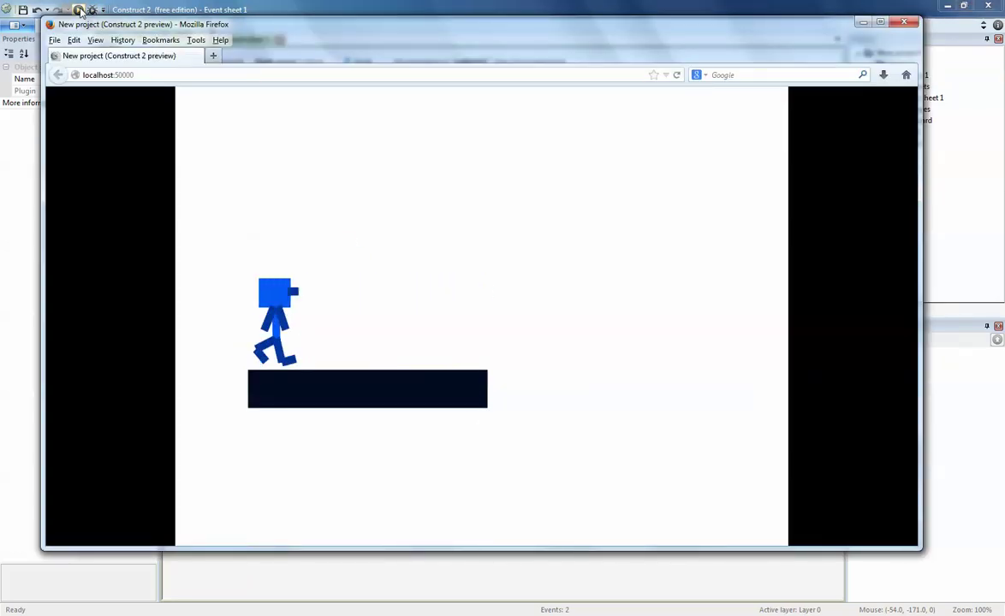
key("Left")
key("Up")
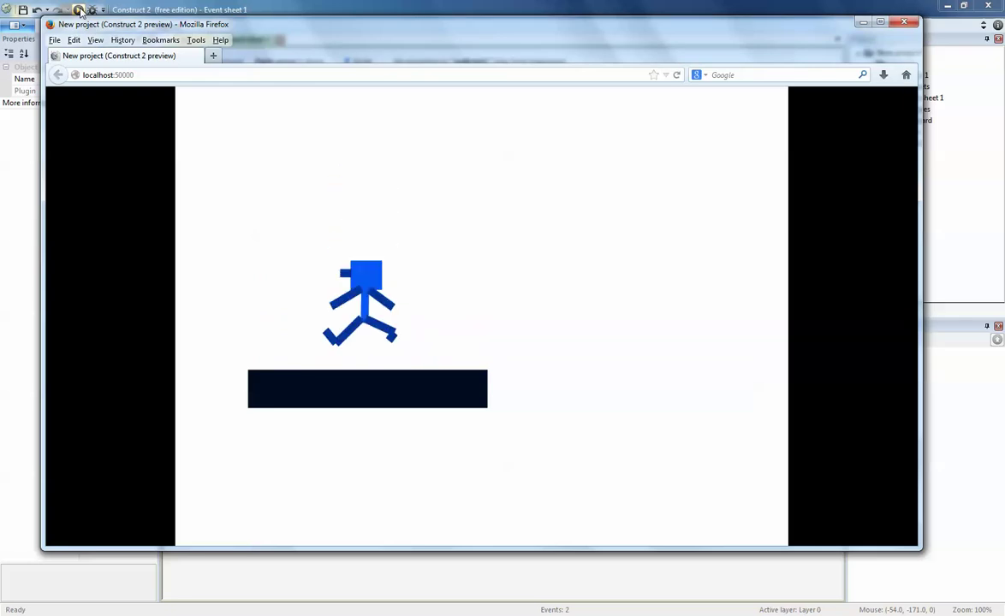
key("Right")
key("Left")
key("Up")
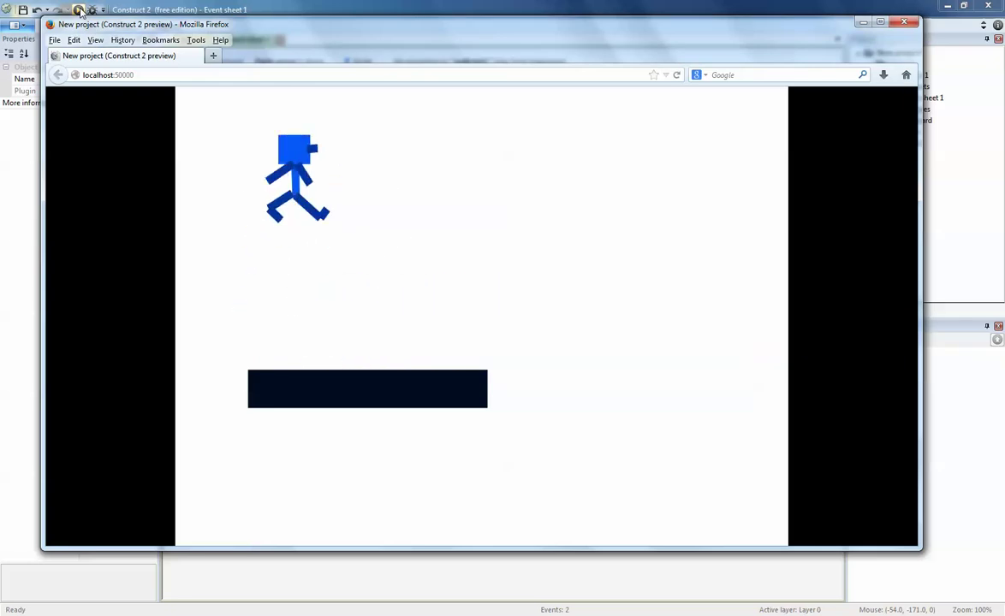
key("Right")
key("Left")
key("Right")
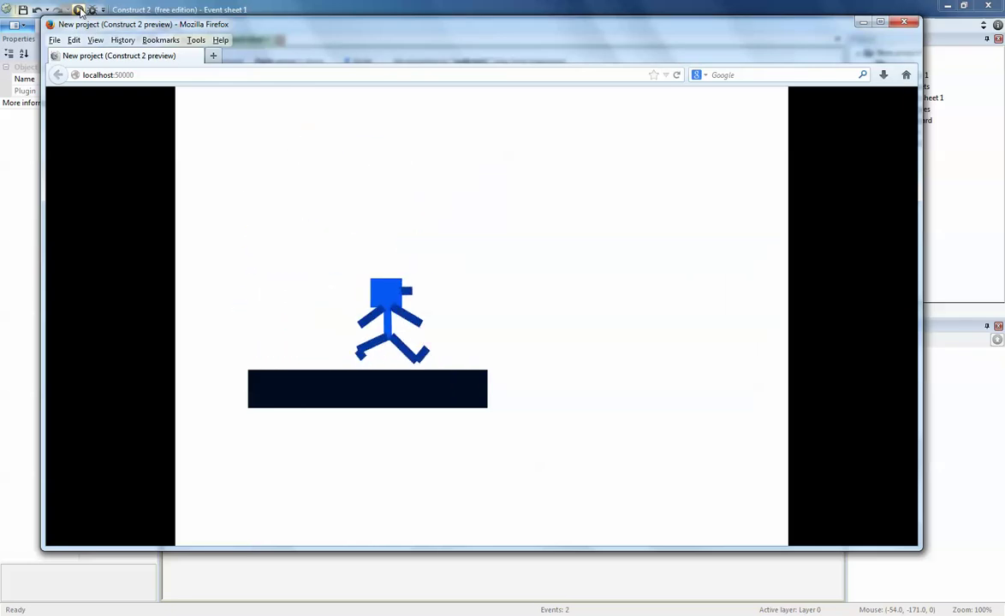
left_click(904, 22)
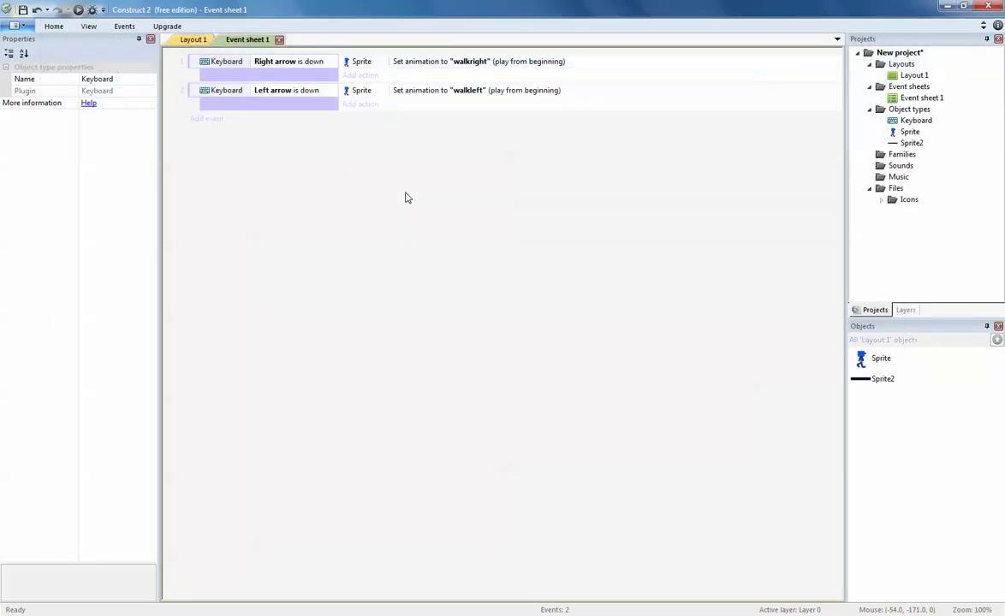
Rerun the preview from Layout 1 and walk the figure right and back left
left_click(190, 39)
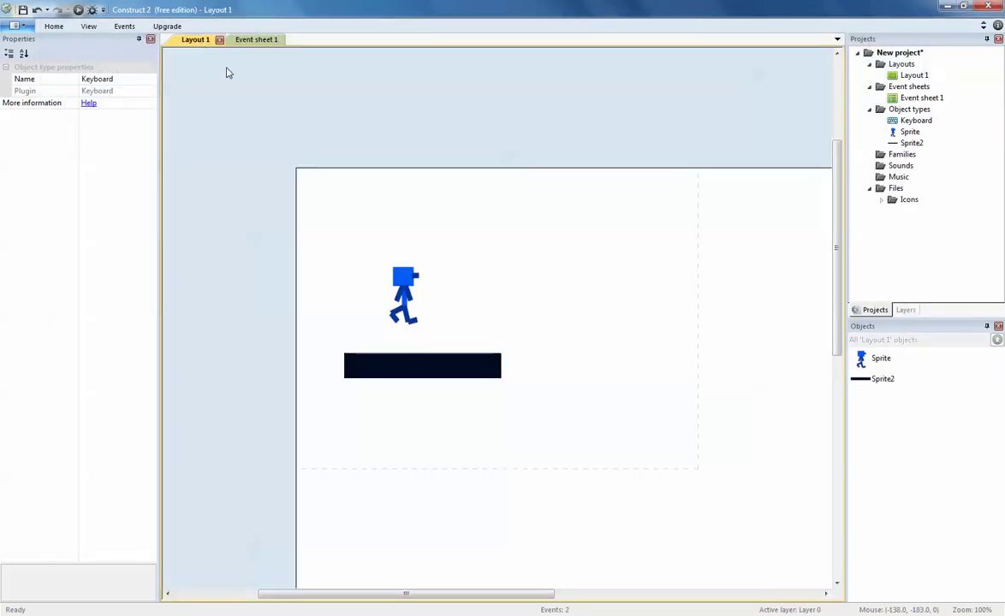
left_click(78, 9)
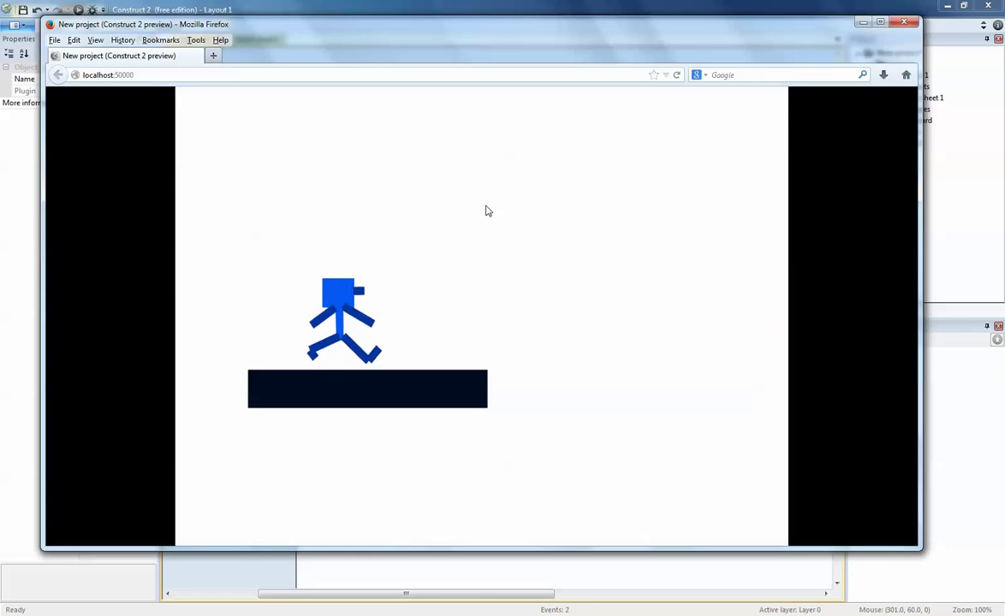
key("Right")
key("Left")
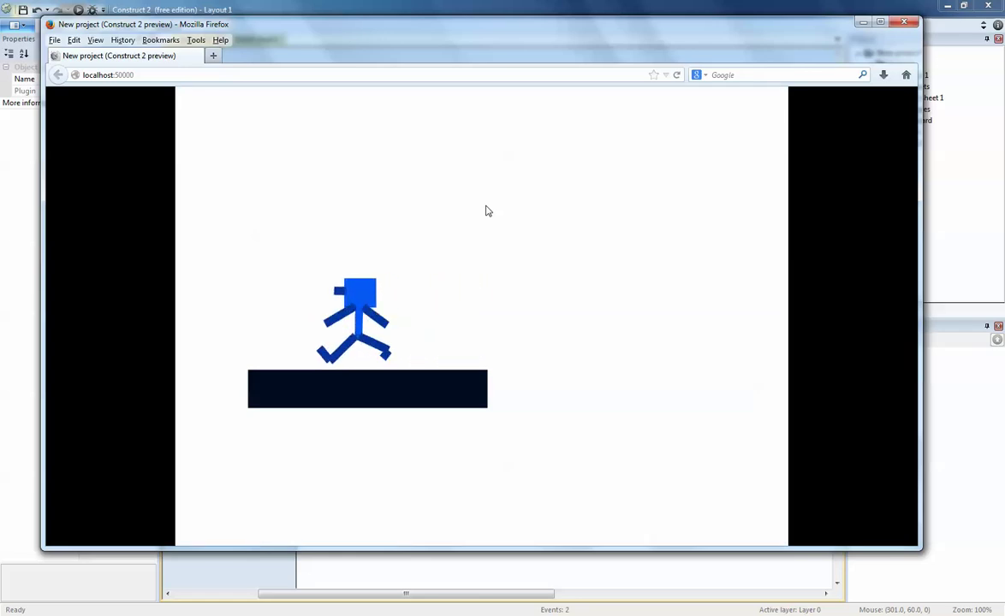